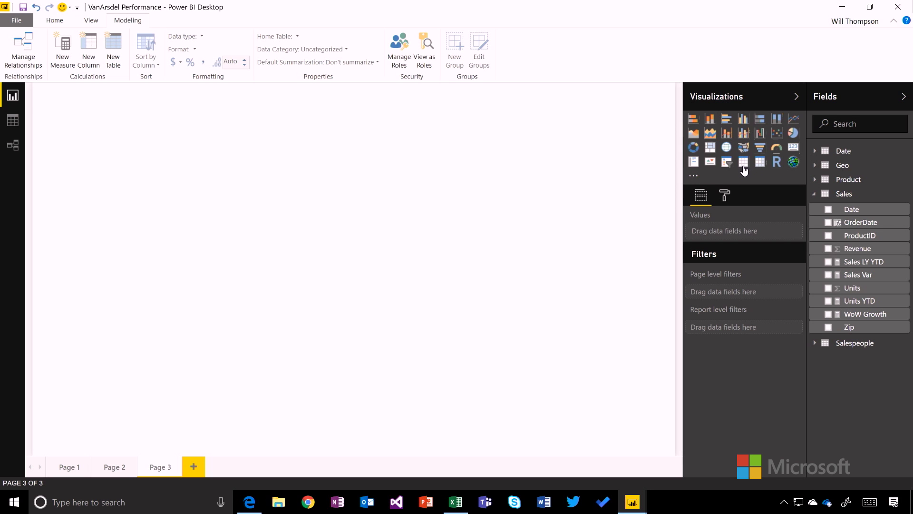
# - Insert a table listing Category, Segment and Manufacturer from the Products hierarchy on Page 3
pyautogui.click(743, 164)
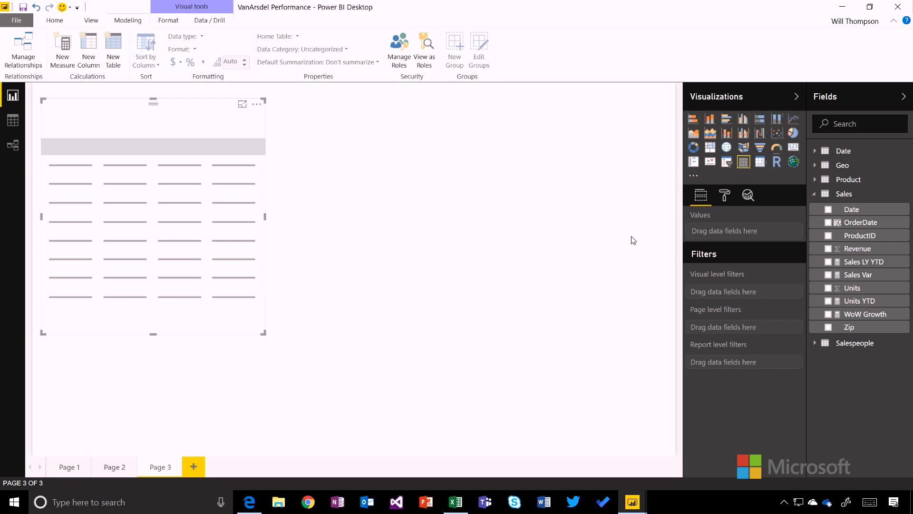
pyautogui.click(815, 180)
pyautogui.click(832, 286)
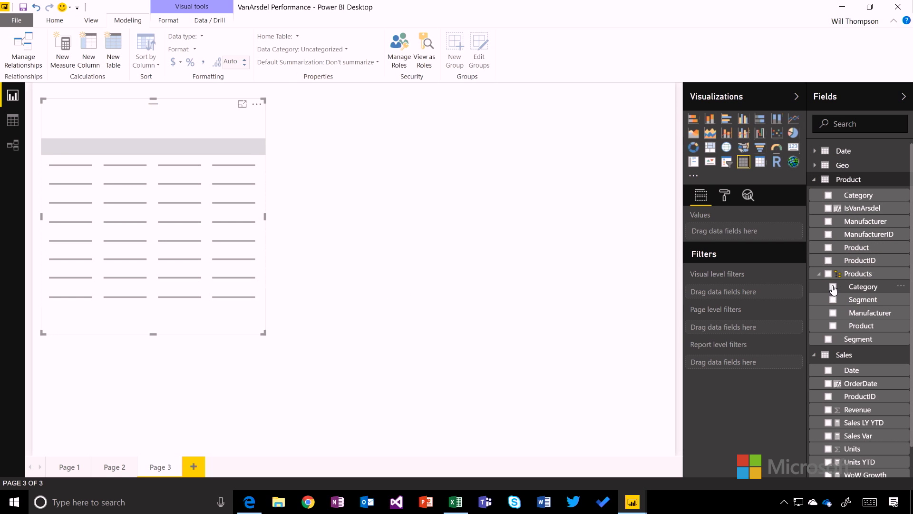
pyautogui.click(833, 300)
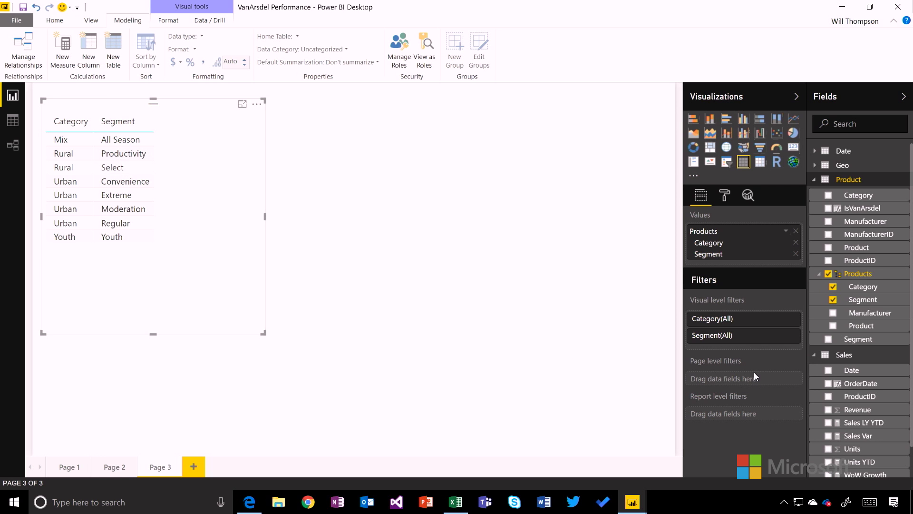
pyautogui.click(833, 313)
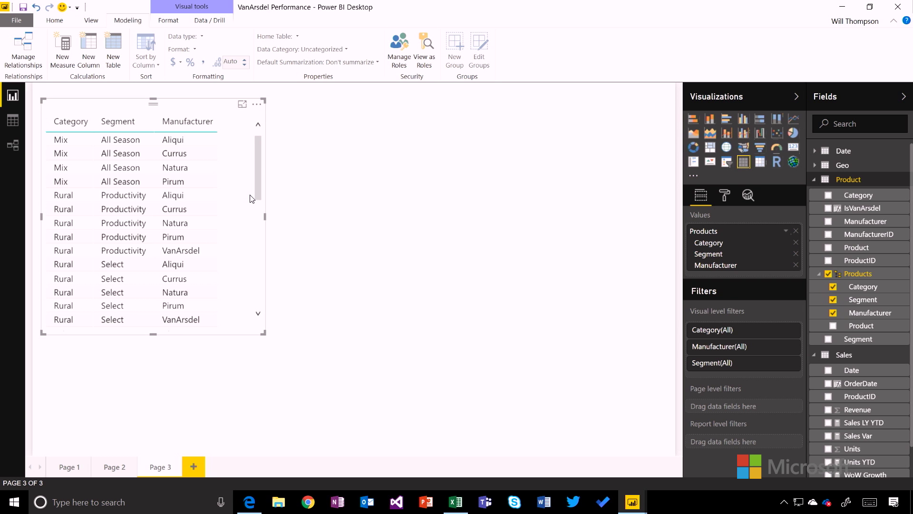
# - Enlarge the product table in both width and height so more rows fit
pyautogui.scroll(-6, 252, 198)
pyautogui.scroll(6, 252, 198)
pyautogui.moveTo(263, 333); pyautogui.dragTo(359, 392)
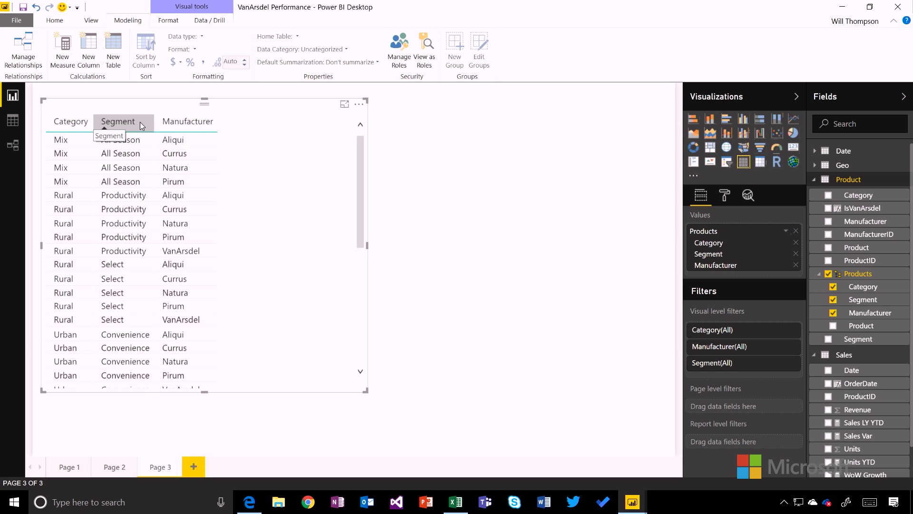
# - Widen the table's Category column, and try a wider Segment column before auto-fitting it to its content
pyautogui.moveTo(93, 121)
pyautogui.mouseDown()
pyautogui.moveTo(143, 120)
pyautogui.moveTo(133, 123)
pyautogui.mouseUp()
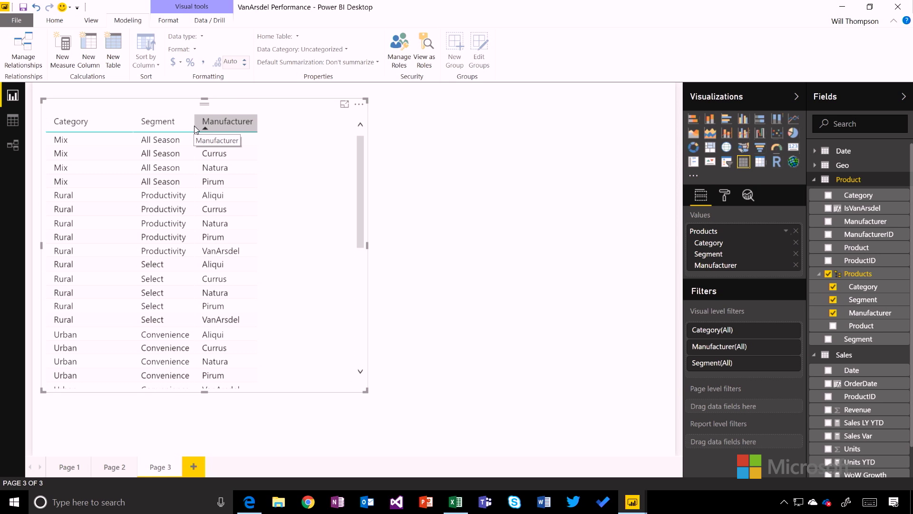
pyautogui.moveTo(195, 124); pyautogui.dragTo(256, 125)
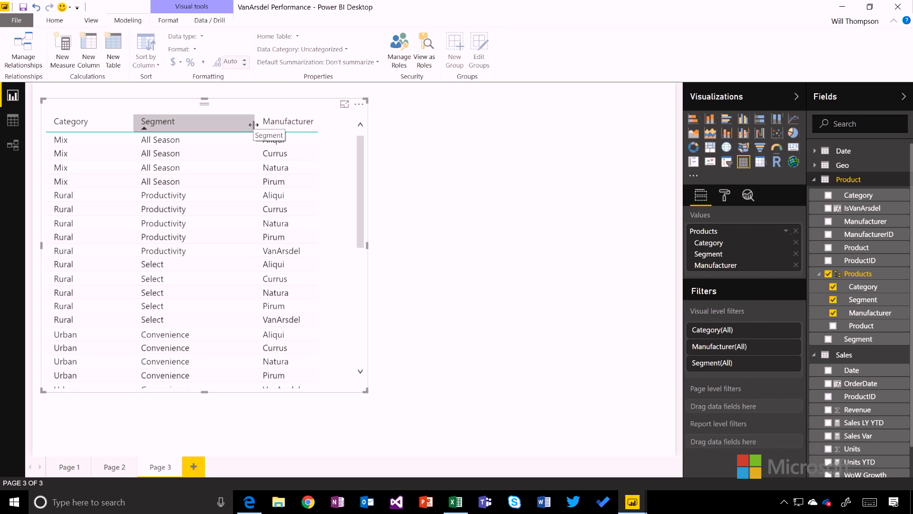
pyautogui.doubleClick(256, 125)
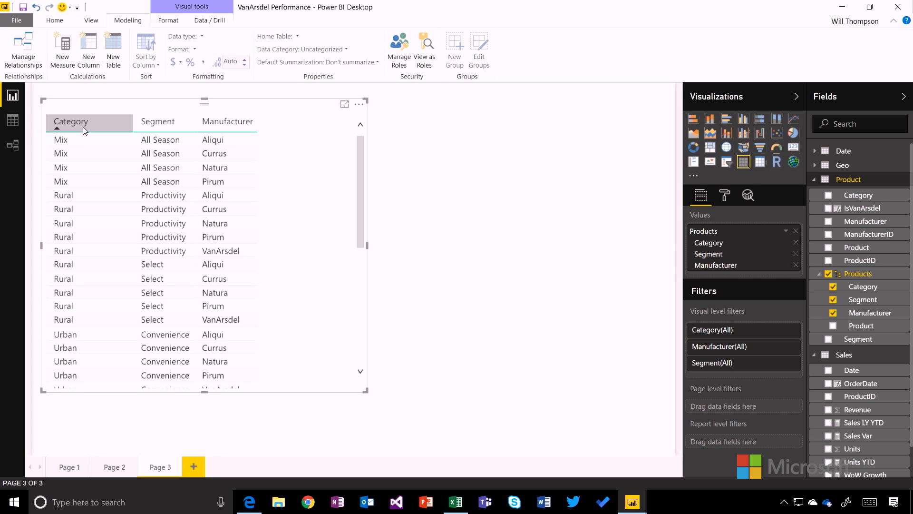
# - Sort the table by Manufacturer ascending, and re-sort it by Segment in descending order
pyautogui.click(221, 123)
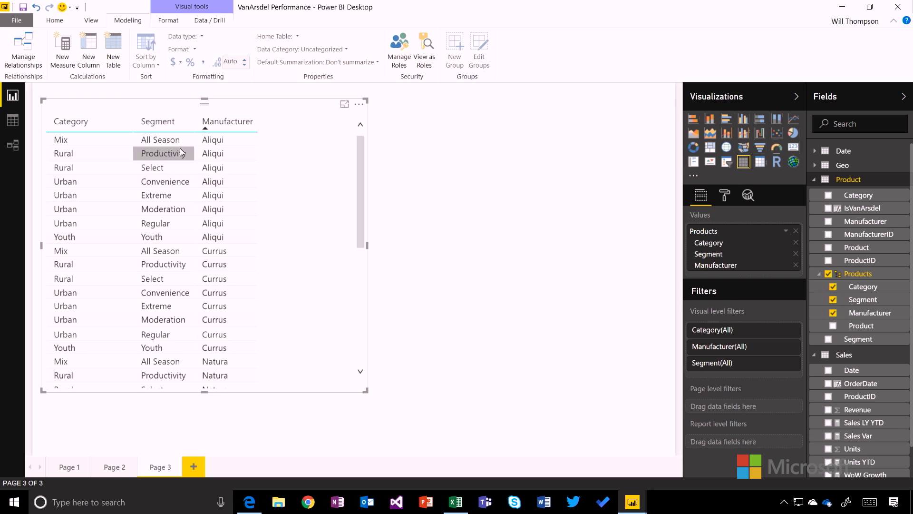
pyautogui.click(165, 123)
pyautogui.click(165, 124)
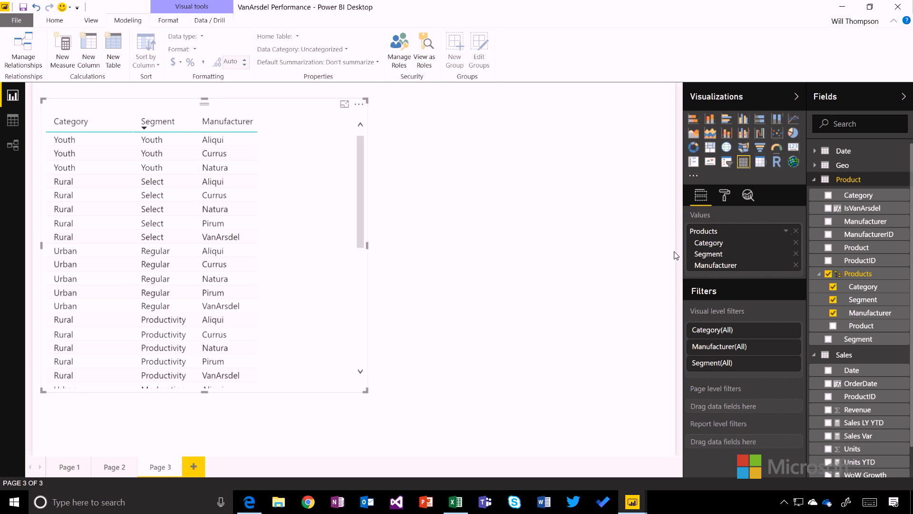
# - Add the Sales Revenue field to the table, make the table taller and look through its rows
pyautogui.click(828, 411)
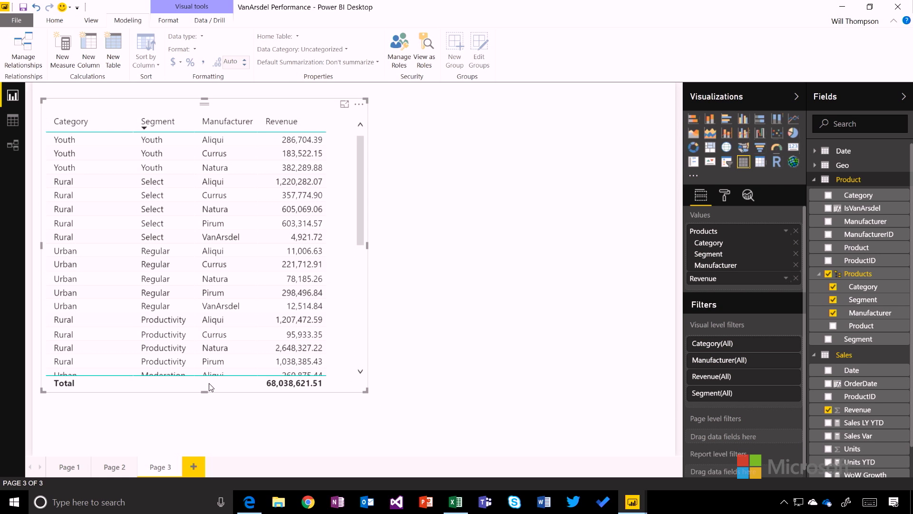
pyautogui.moveTo(365, 391); pyautogui.dragTo(363, 435)
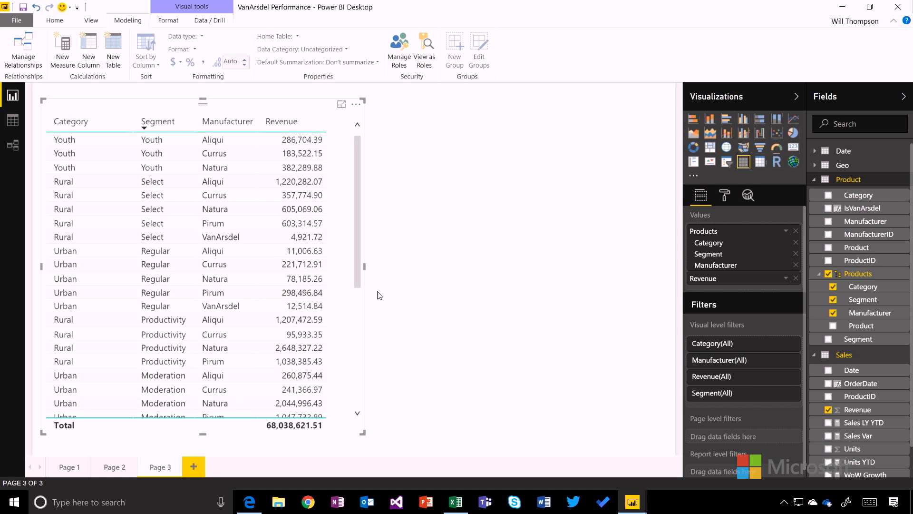
pyautogui.scroll(-5, 325, 277)
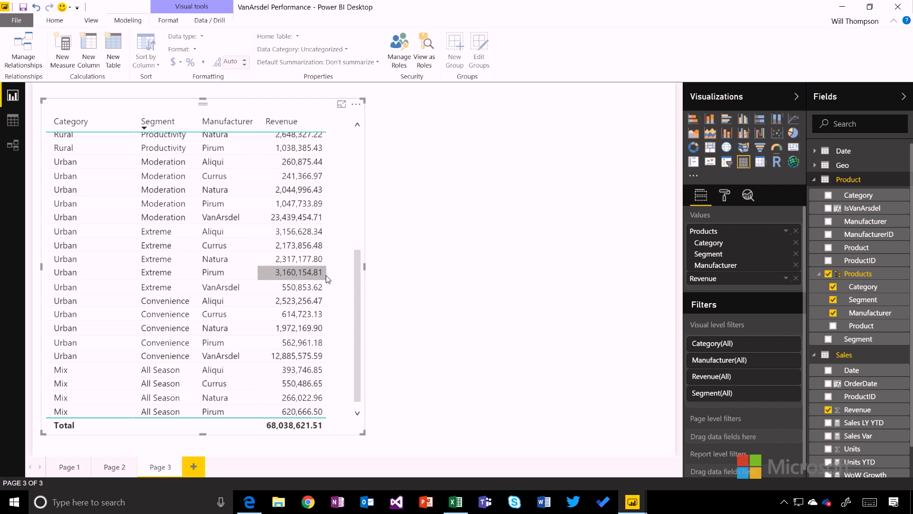
pyautogui.scroll(5, 328, 279)
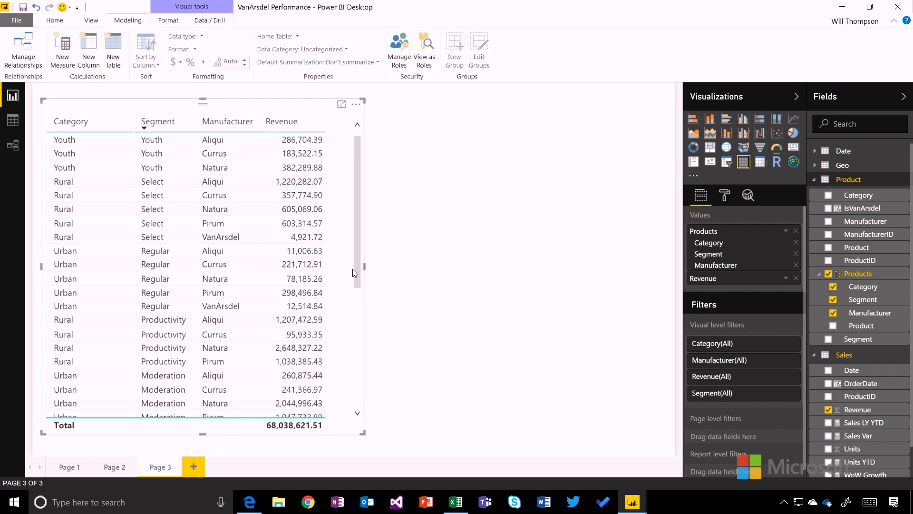
# - Replace the table with a matrix using the Products levels Category, Segment and Manufacturer as rows and Revenue as values
pyautogui.press('Delete')
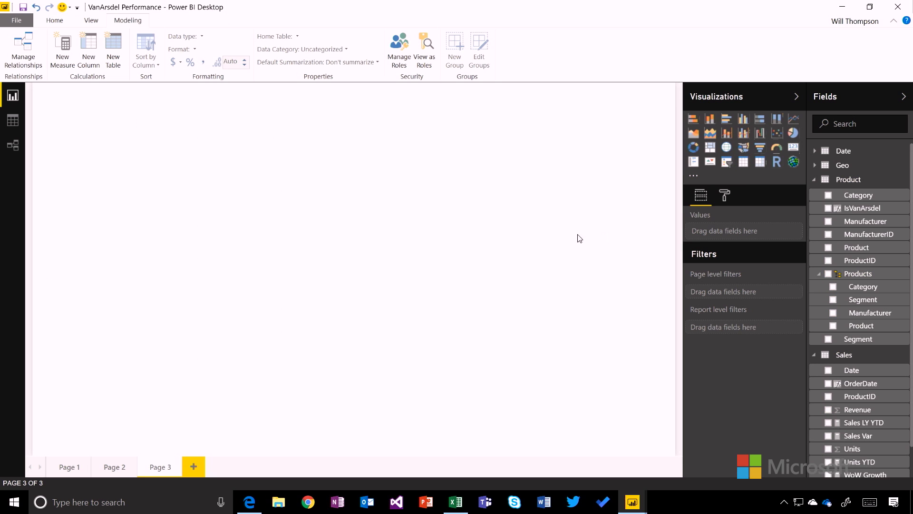
pyautogui.click(760, 162)
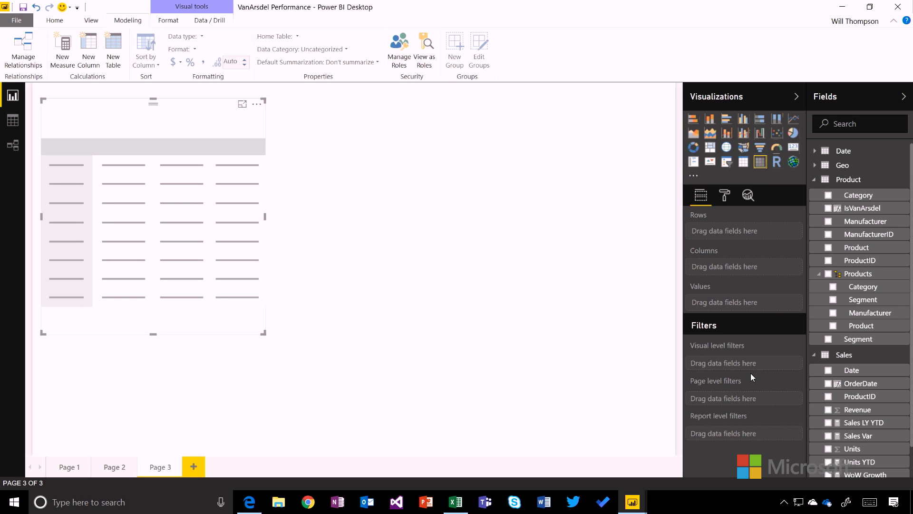
pyautogui.click(833, 286)
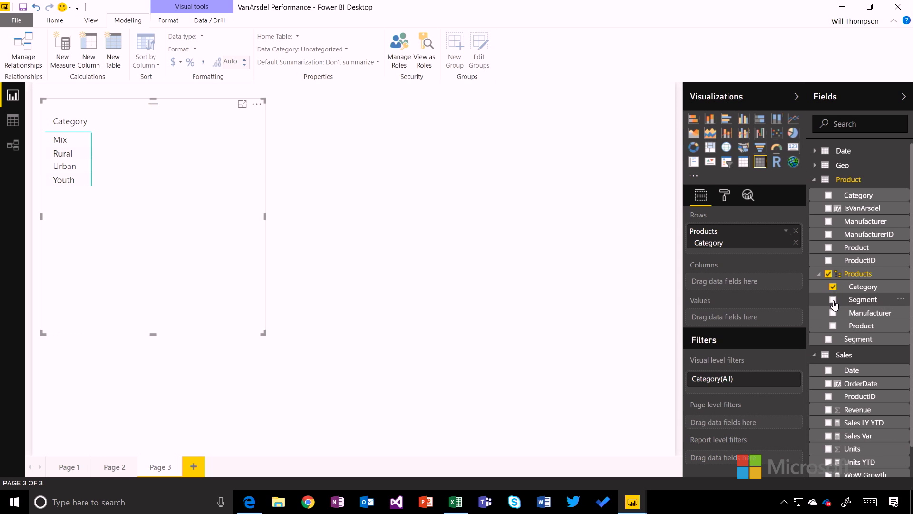
pyautogui.click(832, 299)
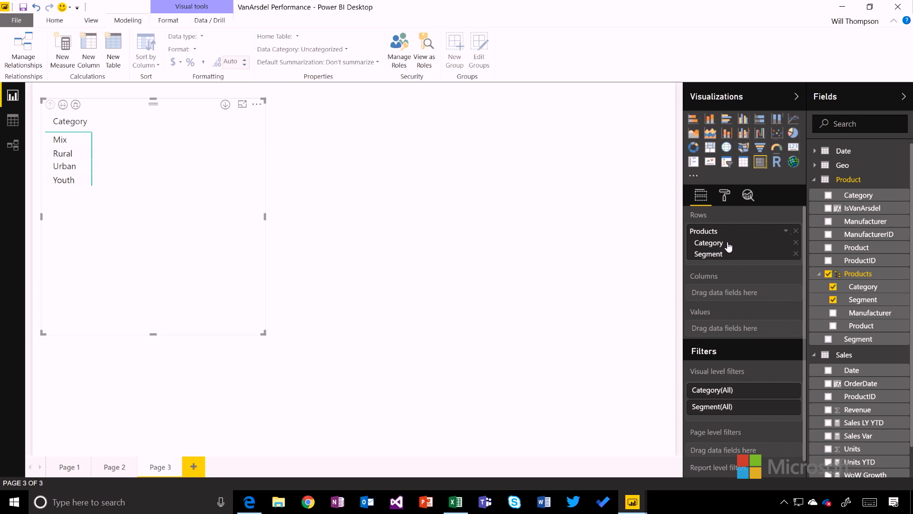
pyautogui.click(833, 313)
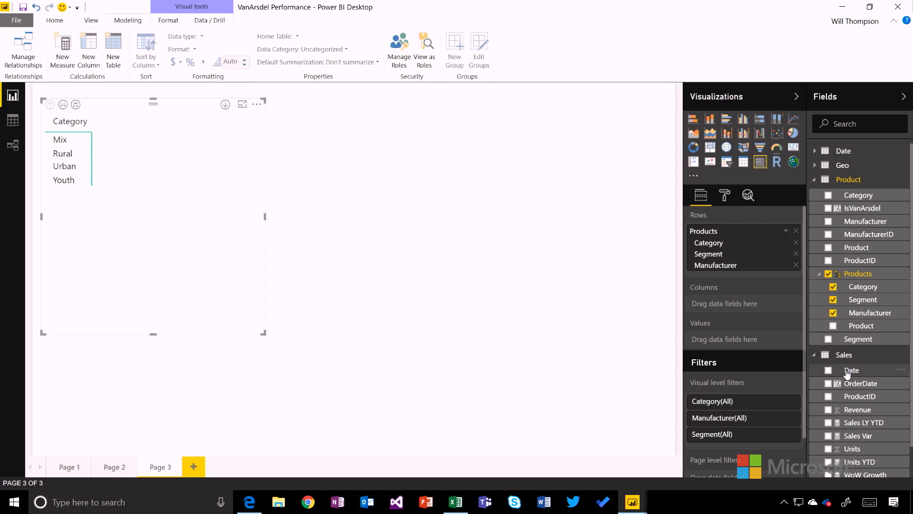
pyautogui.click(829, 411)
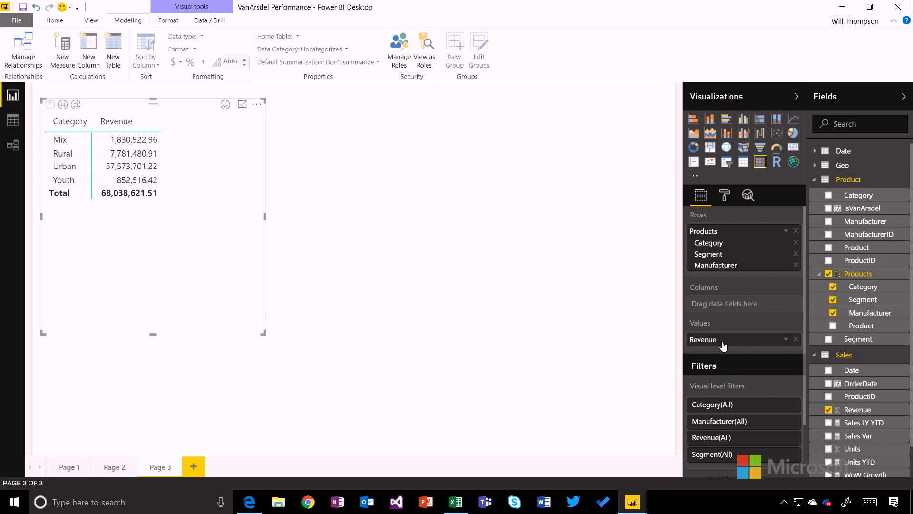
# - Add the Sales OrderDate hierarchy as the matrix columns and enlarge the matrix across most of the page
pyautogui.click(815, 179)
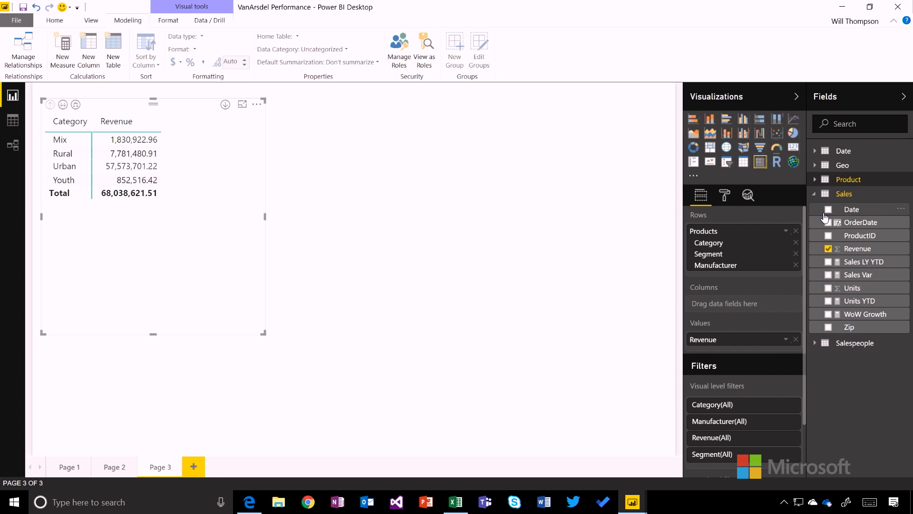
pyautogui.moveTo(859, 224); pyautogui.dragTo(743, 309)
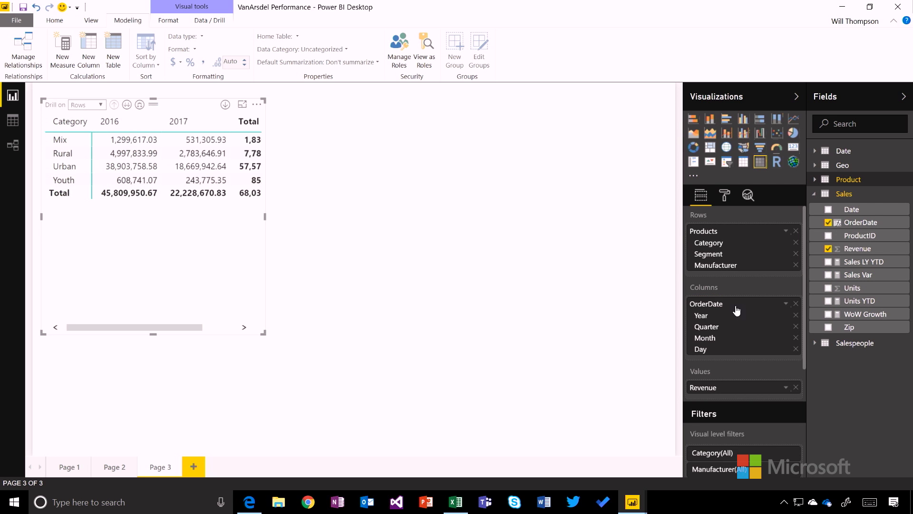
pyautogui.moveTo(263, 333); pyautogui.dragTo(623, 379)
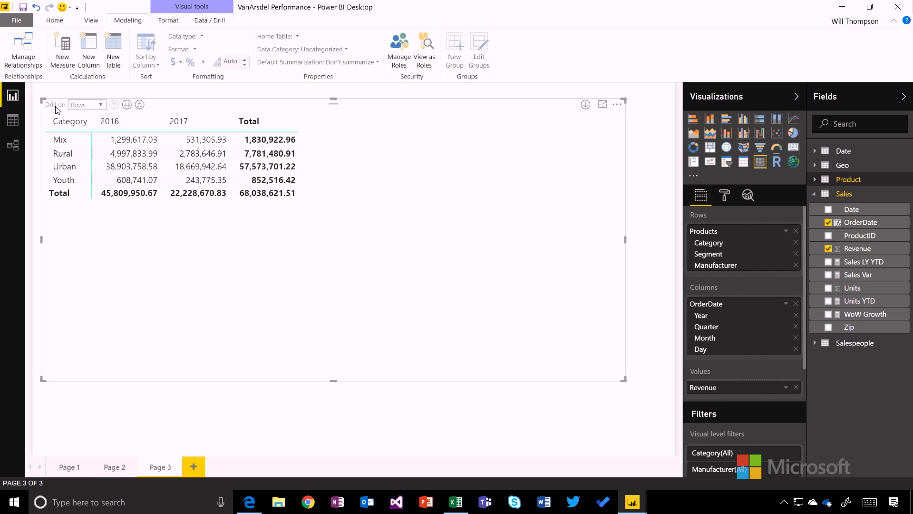
# - Expand the matrix rows to the Segment level, drill back up, and expand them again
pyautogui.click(139, 105)
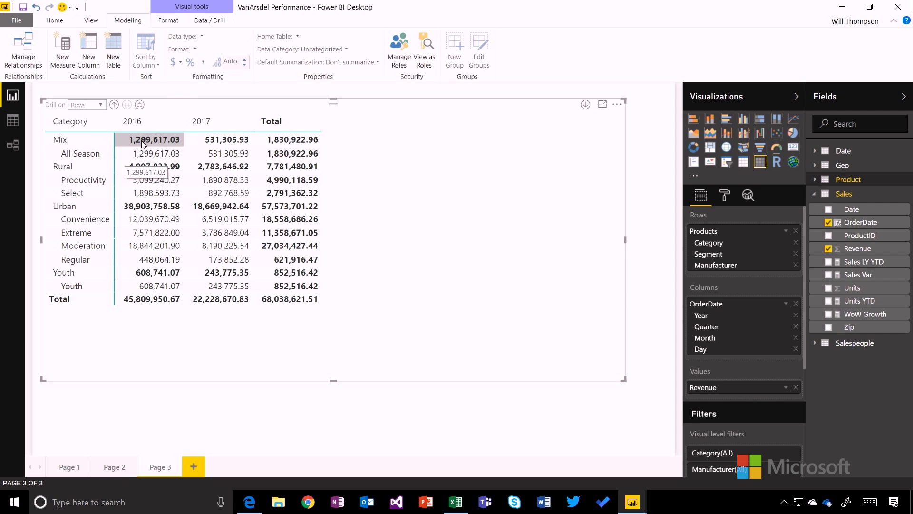
pyautogui.click(114, 106)
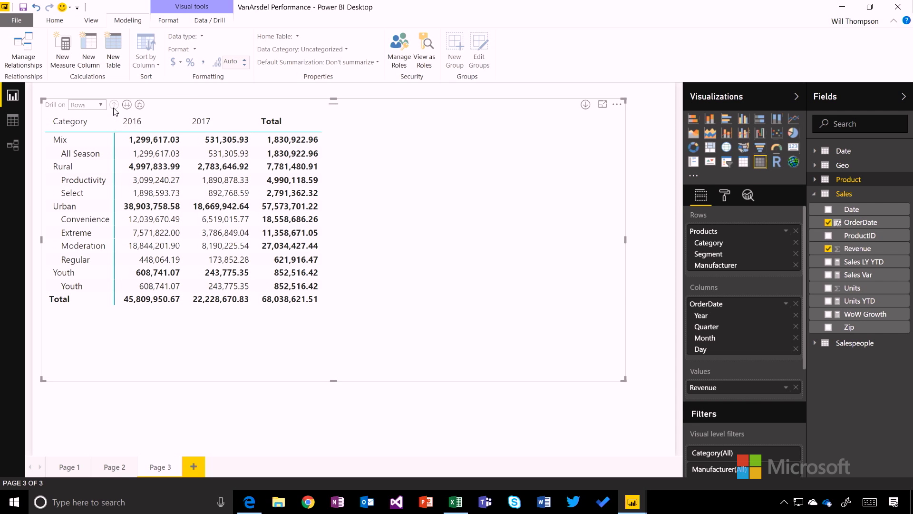
pyautogui.click(140, 105)
# - Set drilling to Columns, expand the years into quarters, and drill back up to years
pyautogui.click(91, 125)
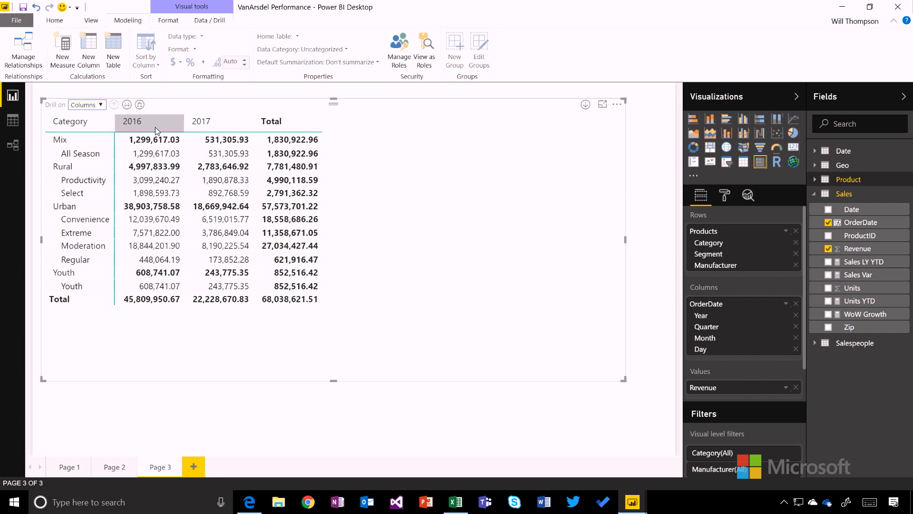
pyautogui.click(140, 105)
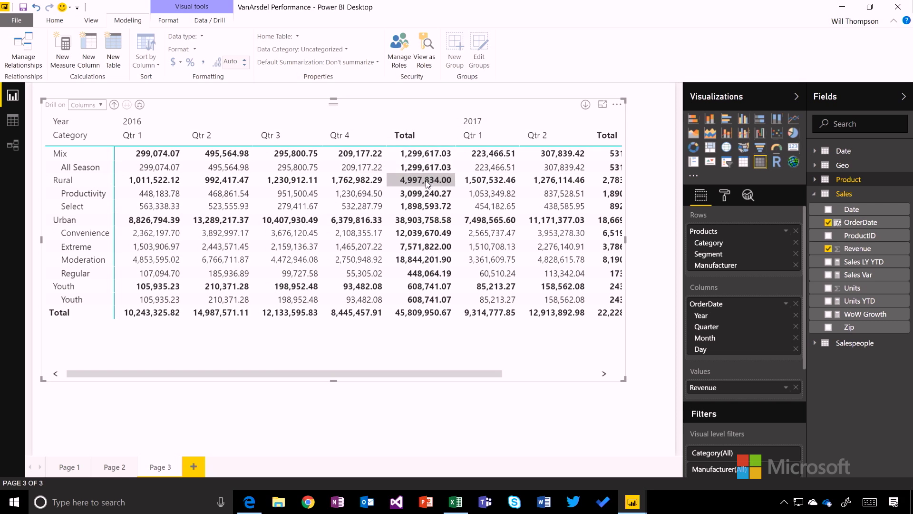
pyautogui.click(114, 105)
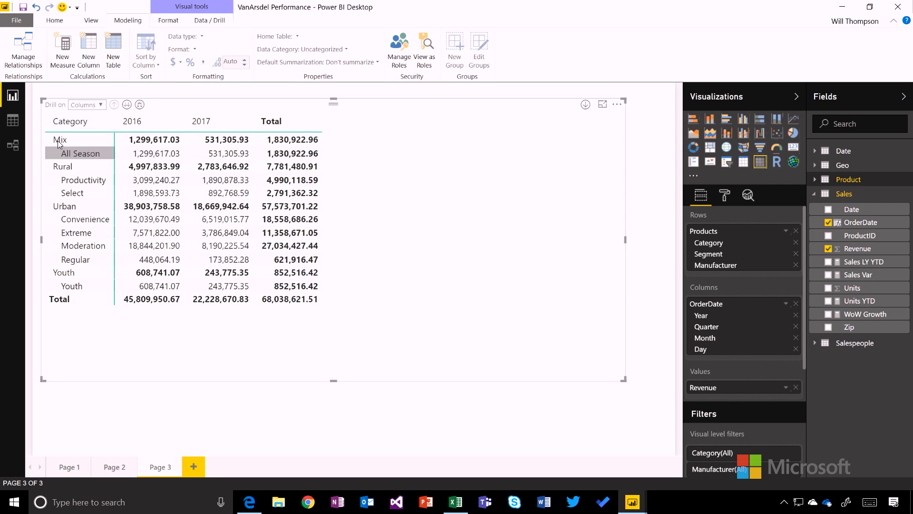
# - Set drilling to Rows and drill the matrix up to the Category level
pyautogui.click(94, 105)
pyautogui.click(95, 116)
pyautogui.click(115, 104)
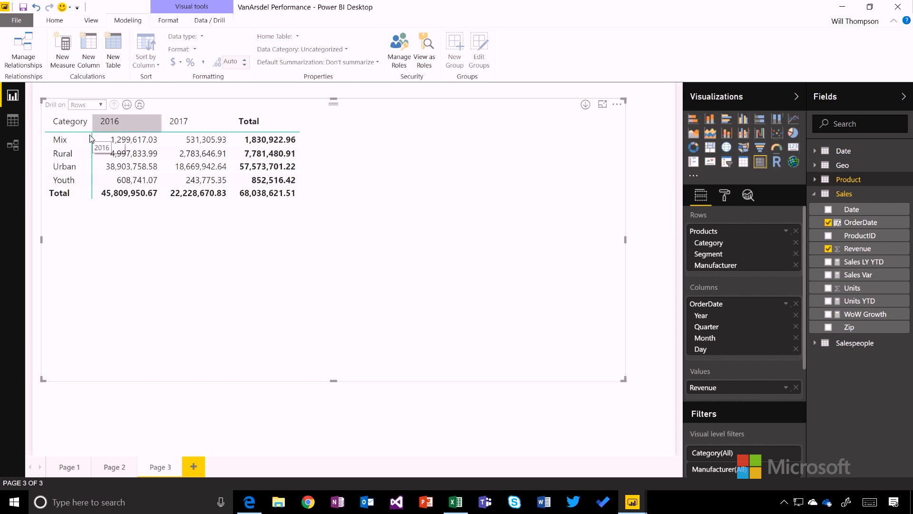
# - Drill down into the Rural category and further into its Productivity segment to reach the manufacturers
pyautogui.rightClick(74, 153)
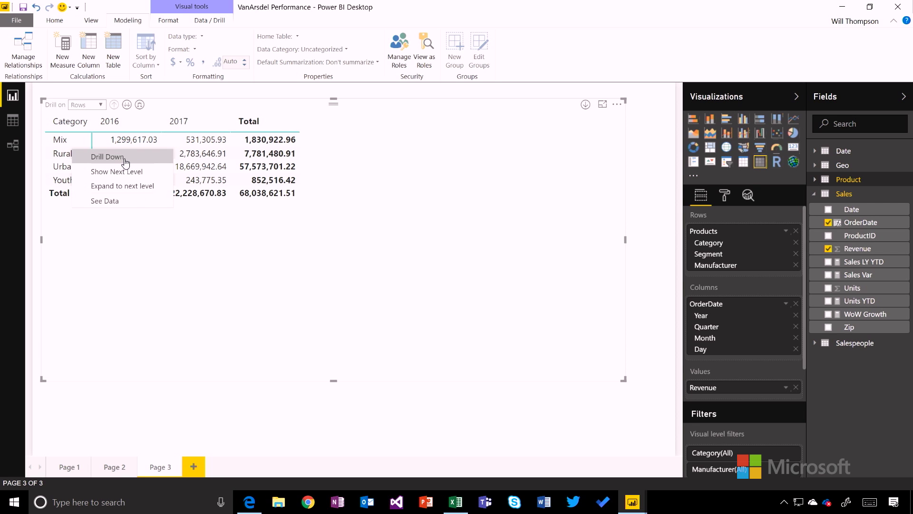
pyautogui.click(93, 158)
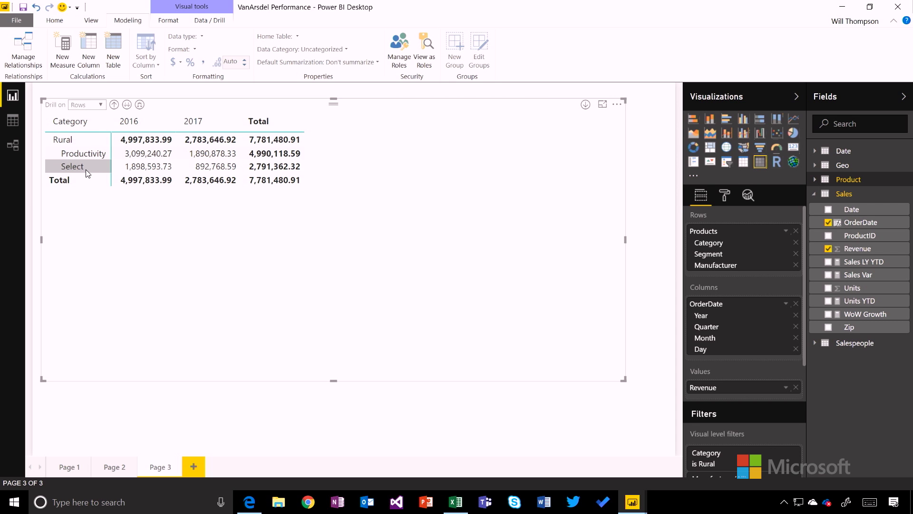
pyautogui.rightClick(91, 153)
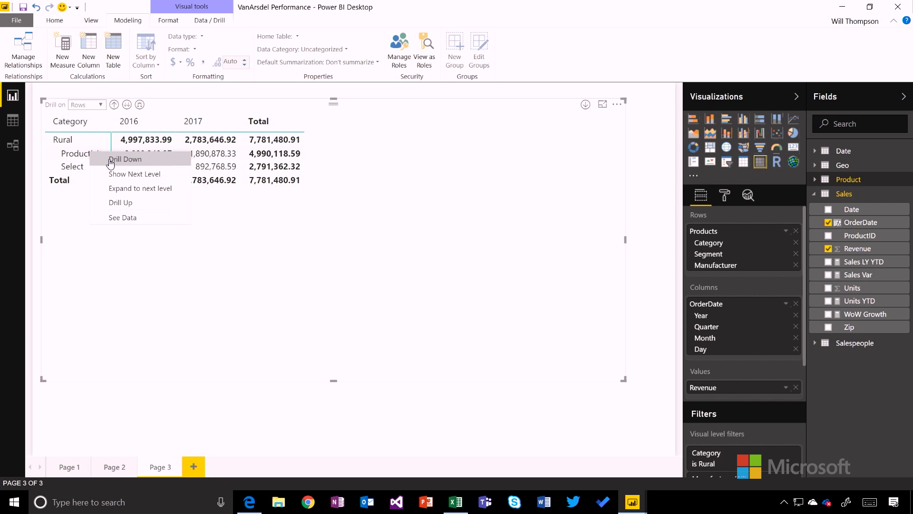
pyautogui.click(112, 161)
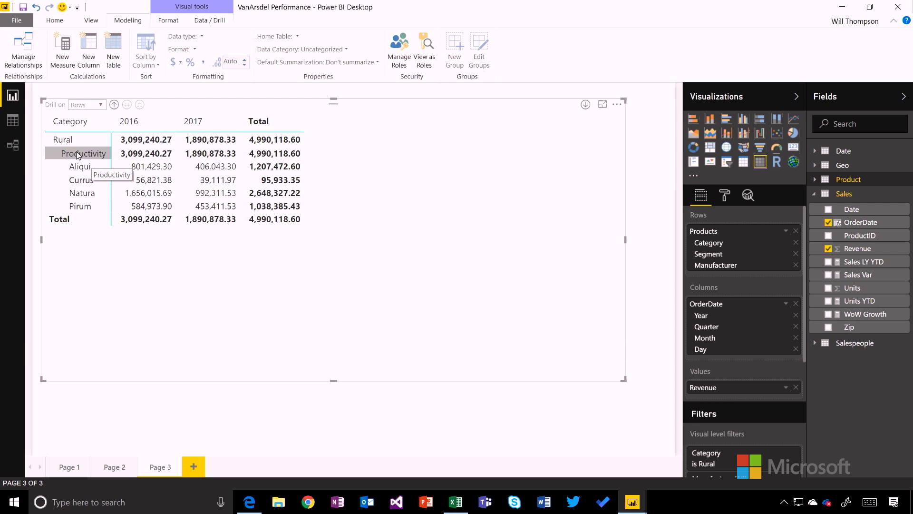
# - Drill the matrix rows back up to all categories and drill down into the Mix category
pyautogui.click(114, 104)
pyautogui.click(114, 104)
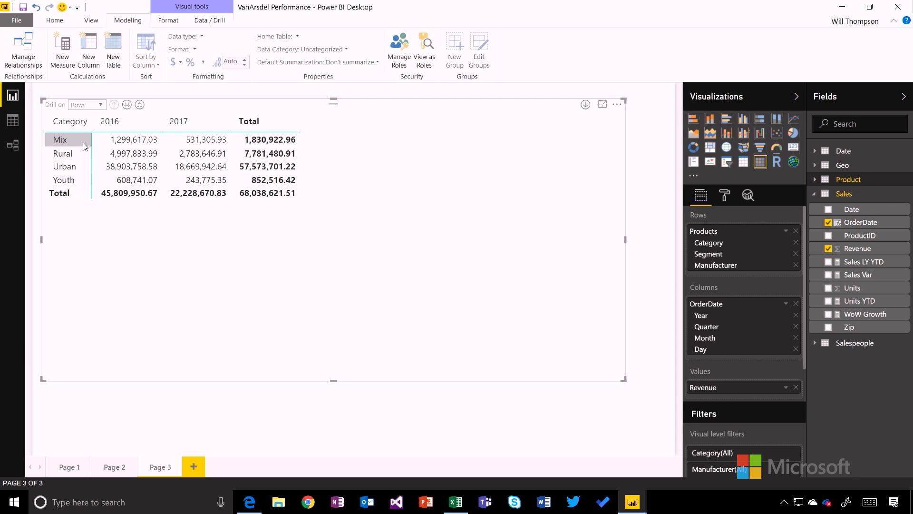
pyautogui.rightClick(83, 142)
pyautogui.click(106, 148)
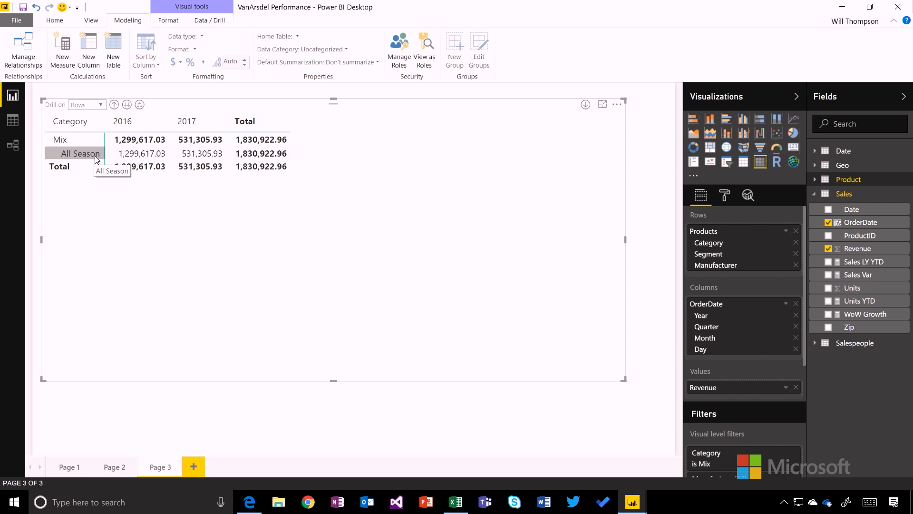
# - Drill the matrix rows up from the Mix category to all categories
pyautogui.rightClick(95, 155)
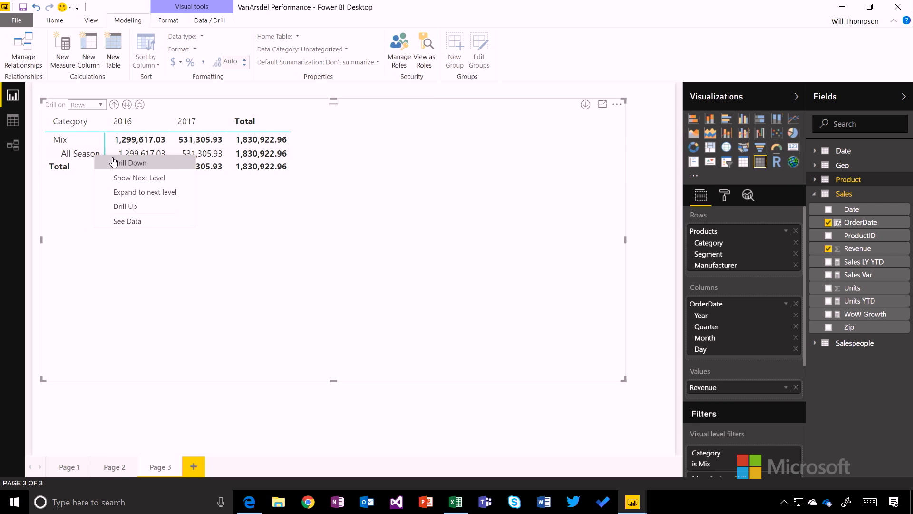
pyautogui.click(145, 207)
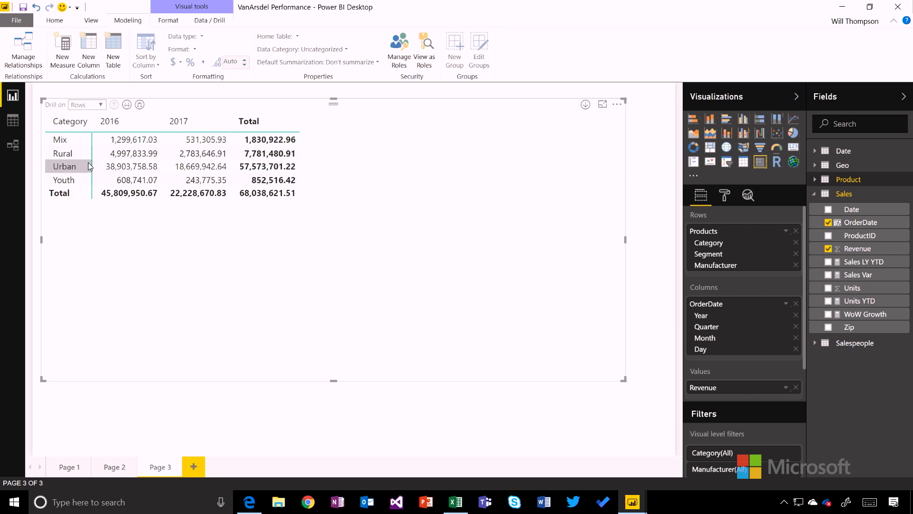
# - Show the next row level for the whole matrix to list all segments, and drill back up to the categories
pyautogui.rightClick(85, 139)
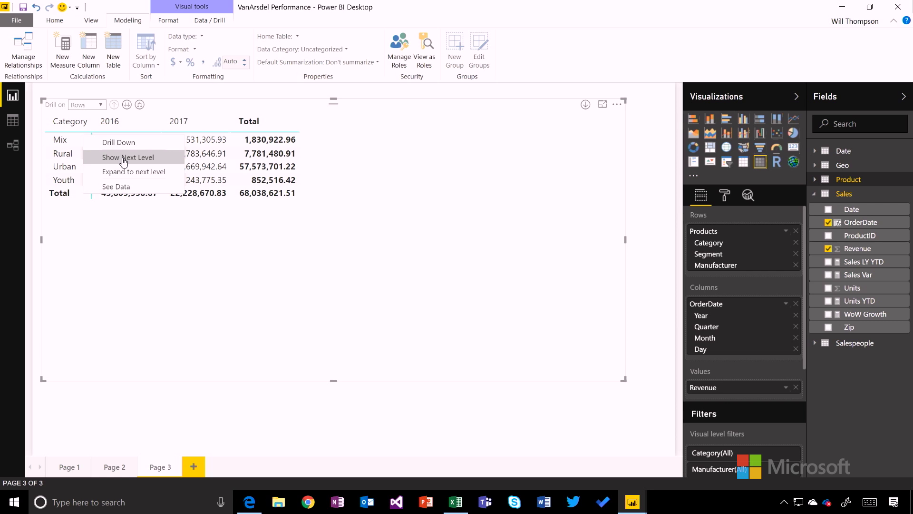
pyautogui.click(122, 158)
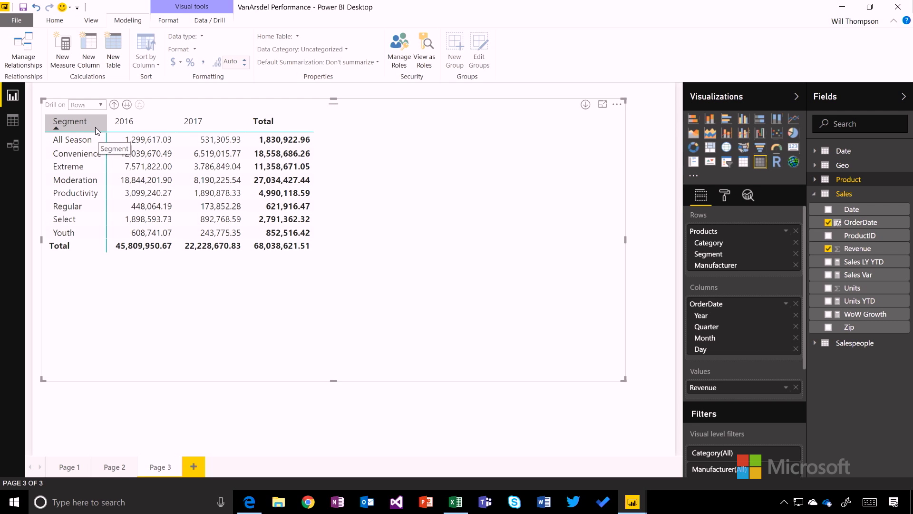
pyautogui.rightClick(97, 155)
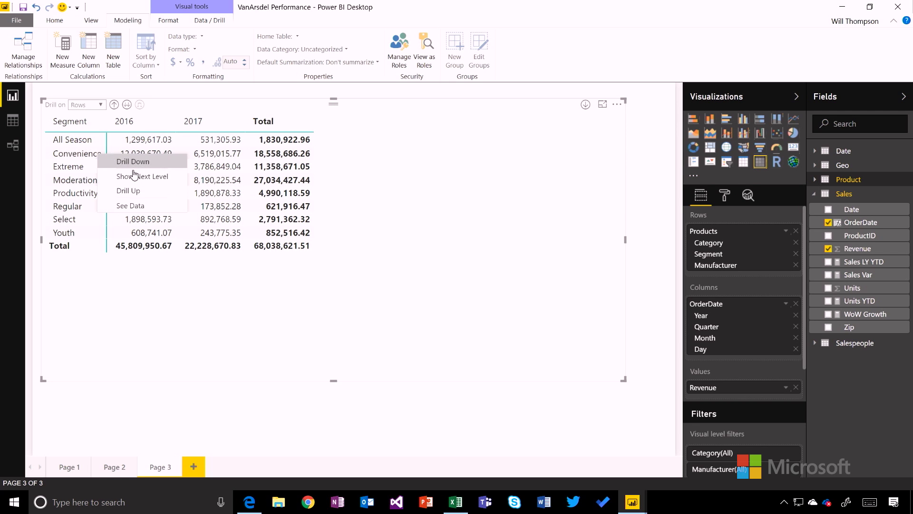
pyautogui.click(136, 191)
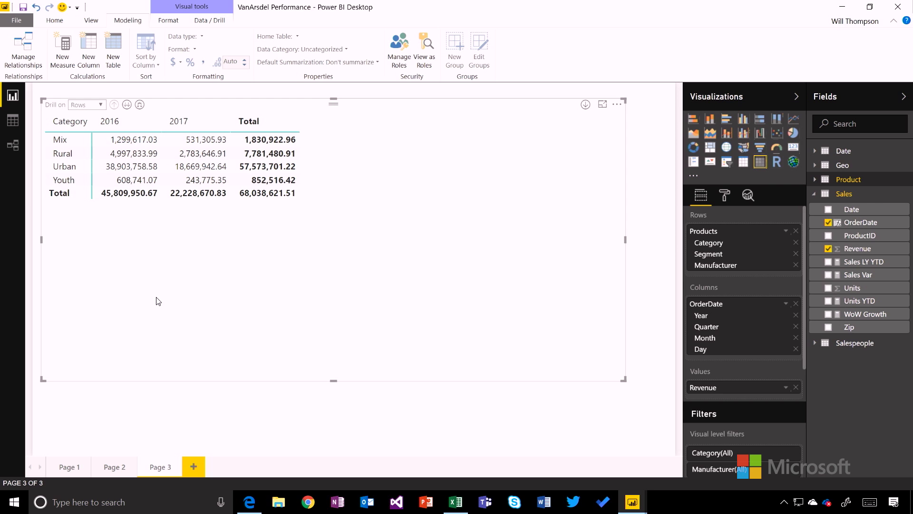
# - Narrow the matrix and expand all rows to the next level so segments are nested under their categories
pyautogui.moveTo(623, 379); pyautogui.dragTo(492, 376)
pyautogui.moveTo(438, 390); pyautogui.dragTo(412, 403)
pyautogui.click(139, 104)
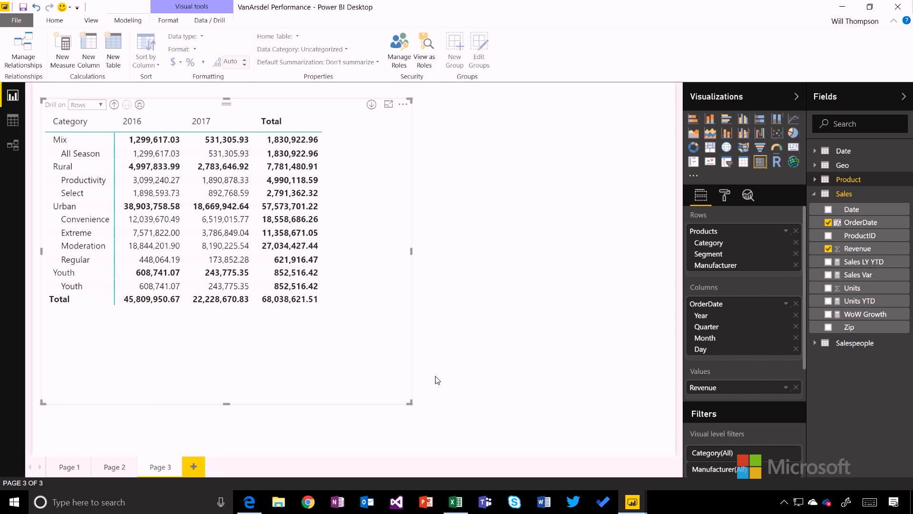
pyautogui.moveTo(410, 403); pyautogui.dragTo(367, 406)
# - Add a separate column chart beside the matrix showing Revenue from Sales by Manufacturer from Product
pyautogui.click(489, 294)
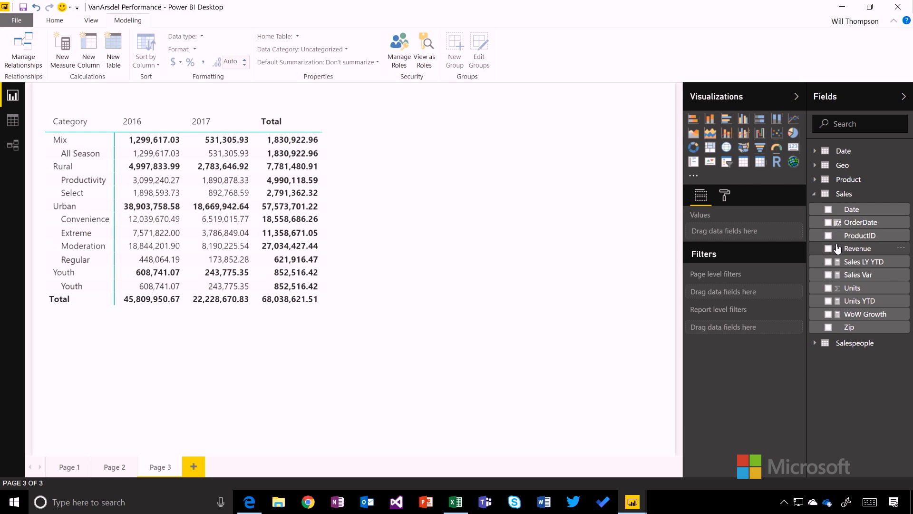
pyautogui.click(710, 123)
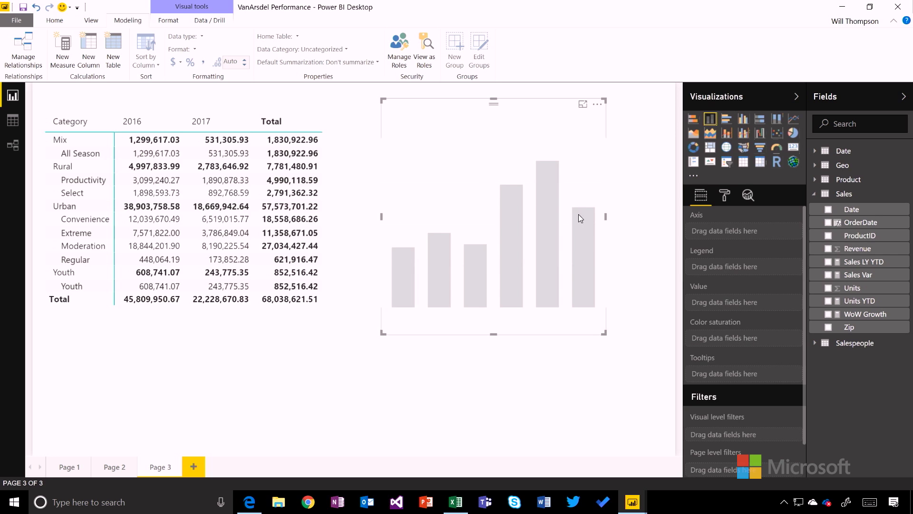
pyautogui.click(828, 249)
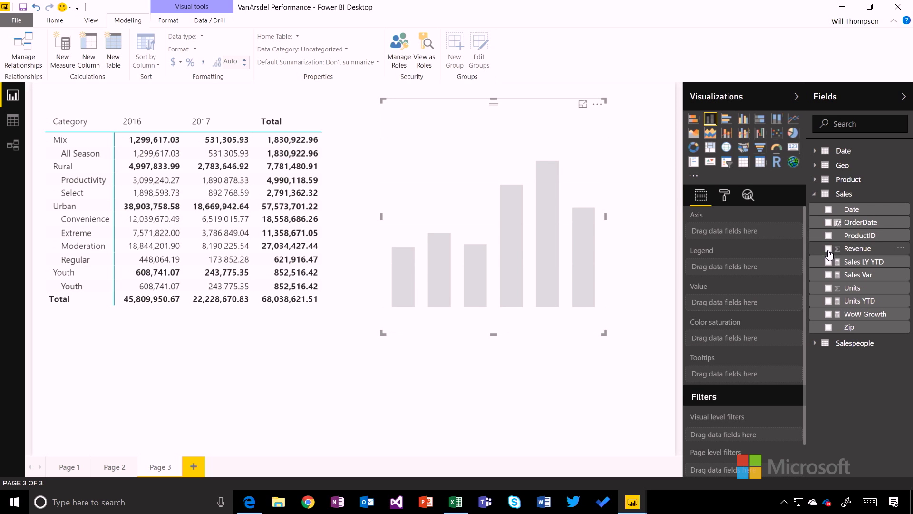
pyautogui.click(814, 180)
pyautogui.click(828, 221)
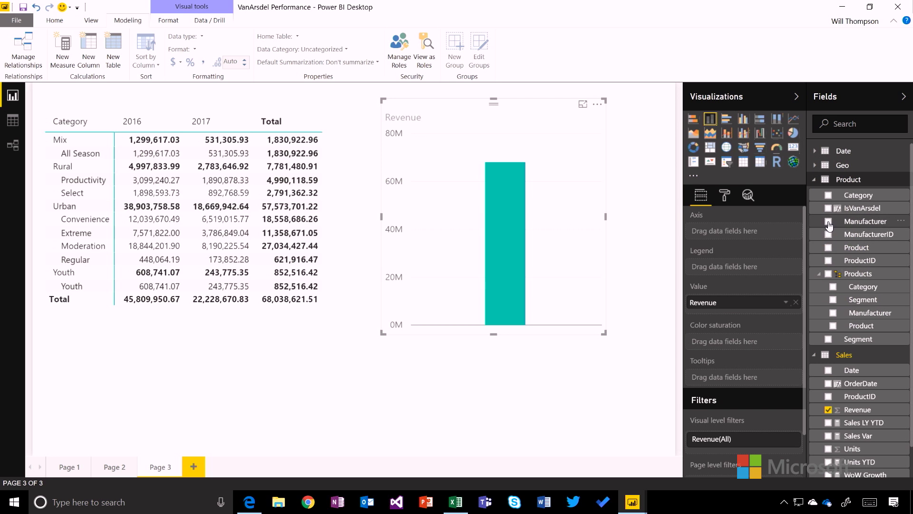
pyautogui.click(815, 179)
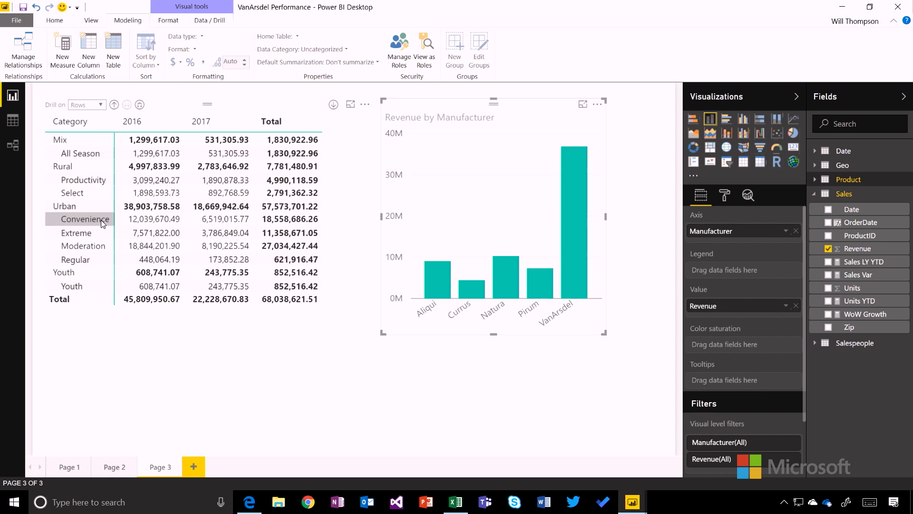
# - Cross-highlight the chart by the matrix's 2016 column and by Urban's Convenience row, clearing each selection
pyautogui.click(153, 125)
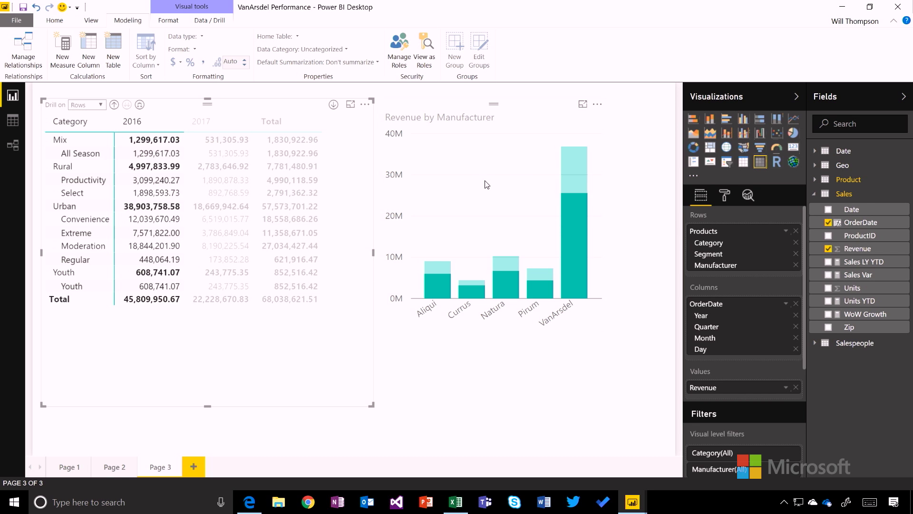
pyautogui.click(143, 123)
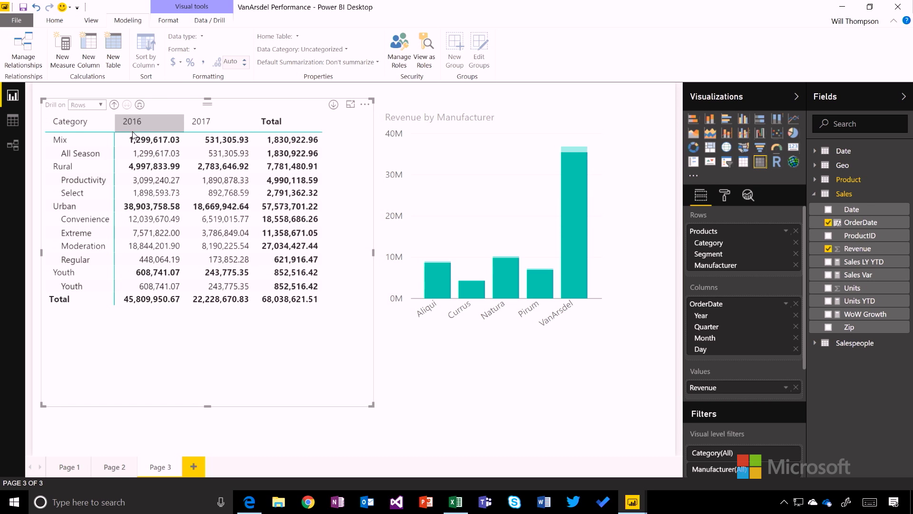
pyautogui.click(78, 222)
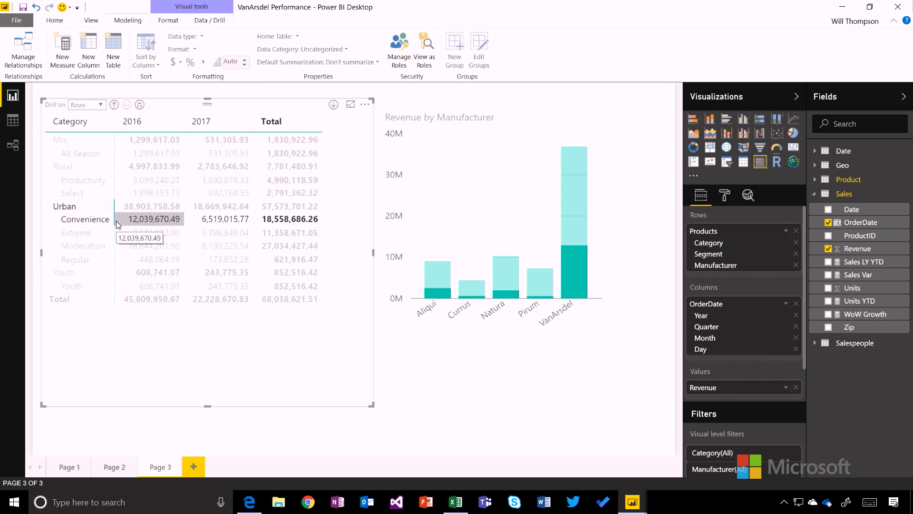
pyautogui.click(110, 223)
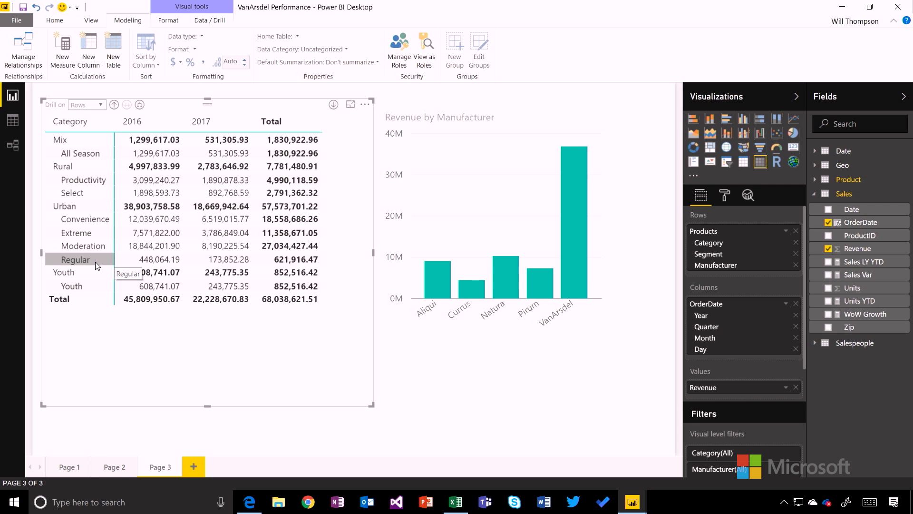
# - Cross-highlight the chart by the 2017 value of Urban's Regular segment, inspect the VanArsdel bar's details, and clear the selection
pyautogui.click(226, 258)
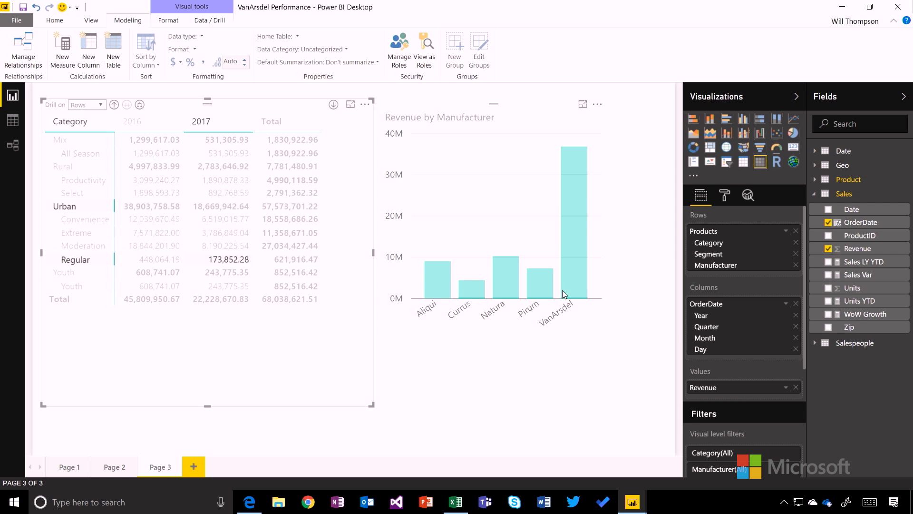
pyautogui.moveTo(571, 289)
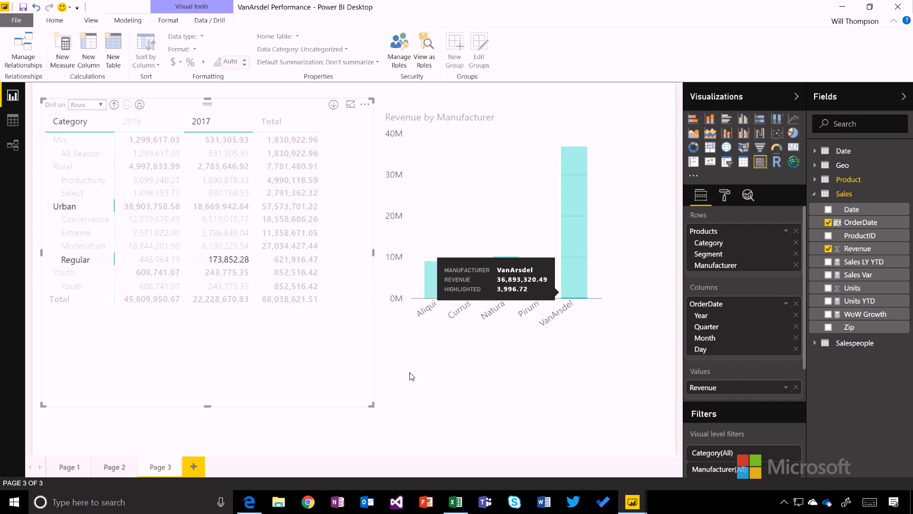
pyautogui.click(232, 260)
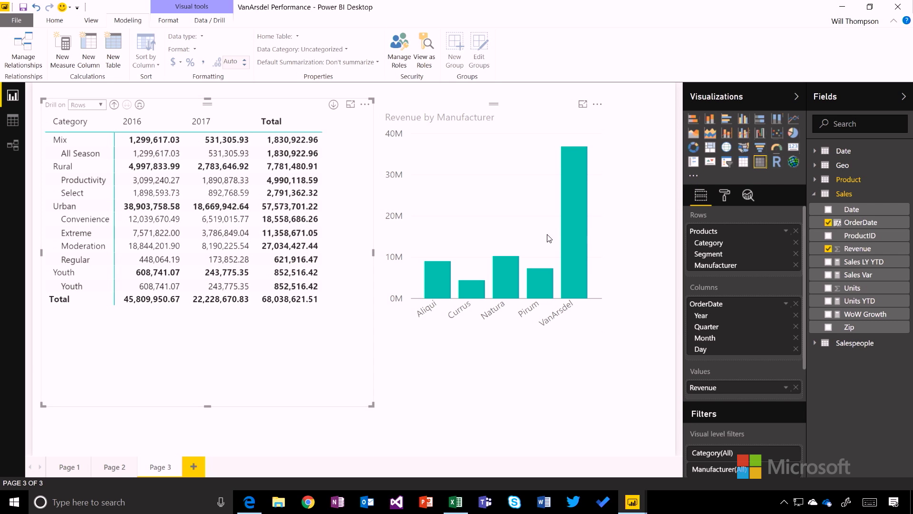
# - Delete the Revenue by Manufacturer chart and enlarge the matrix into the freed space
pyautogui.click(536, 222)
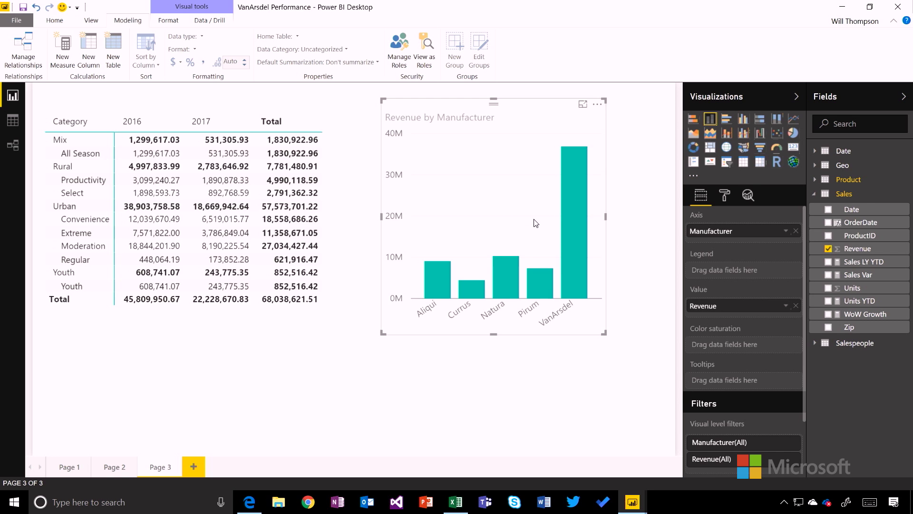
pyautogui.press('Delete')
pyautogui.click(346, 388)
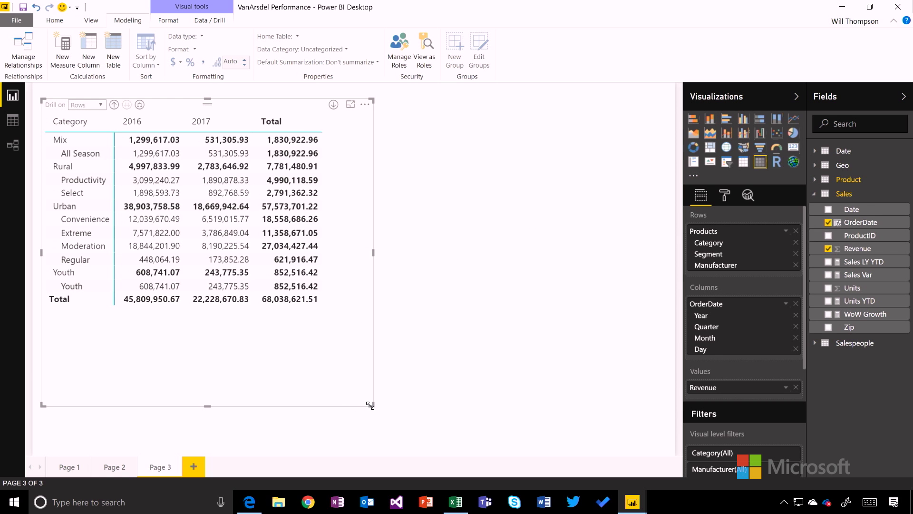
pyautogui.click(465, 428)
# - Open the matrix's formatting options and try the None and Minimal matrix styles
pyautogui.click(726, 195)
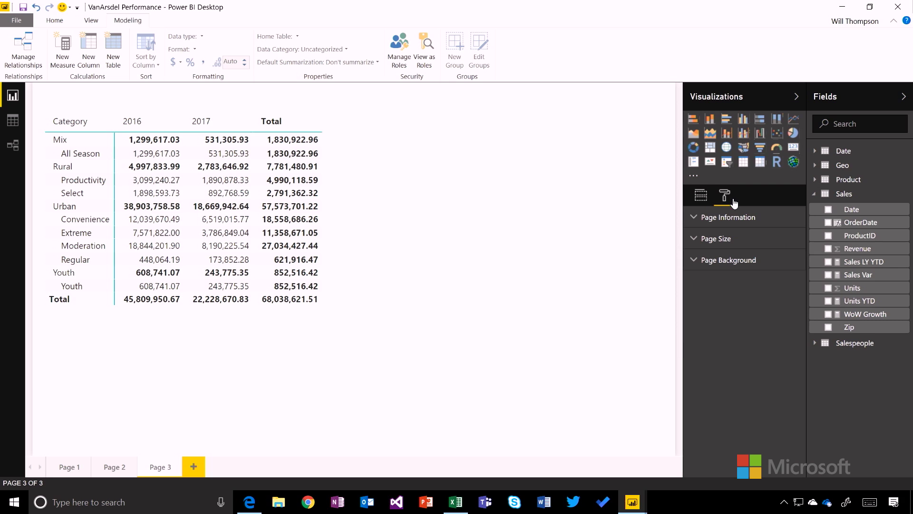
pyautogui.click(379, 321)
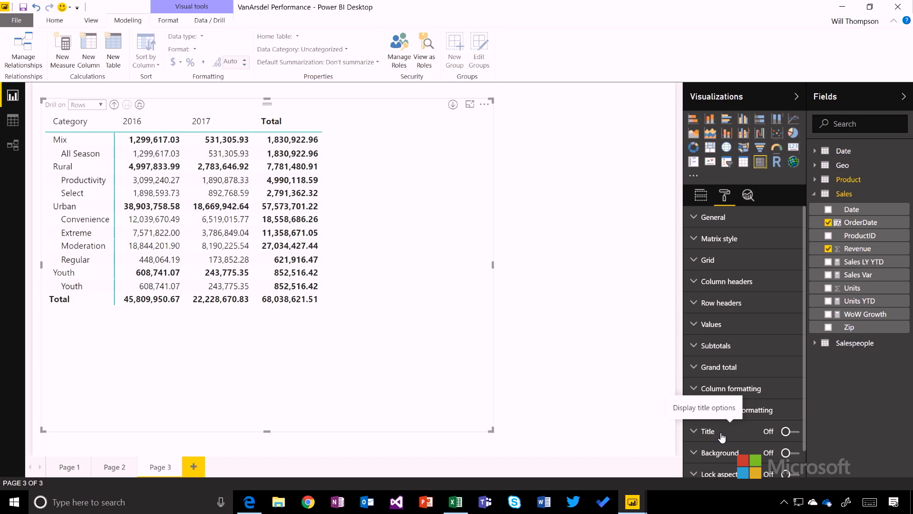
pyautogui.click(730, 242)
pyautogui.click(752, 266)
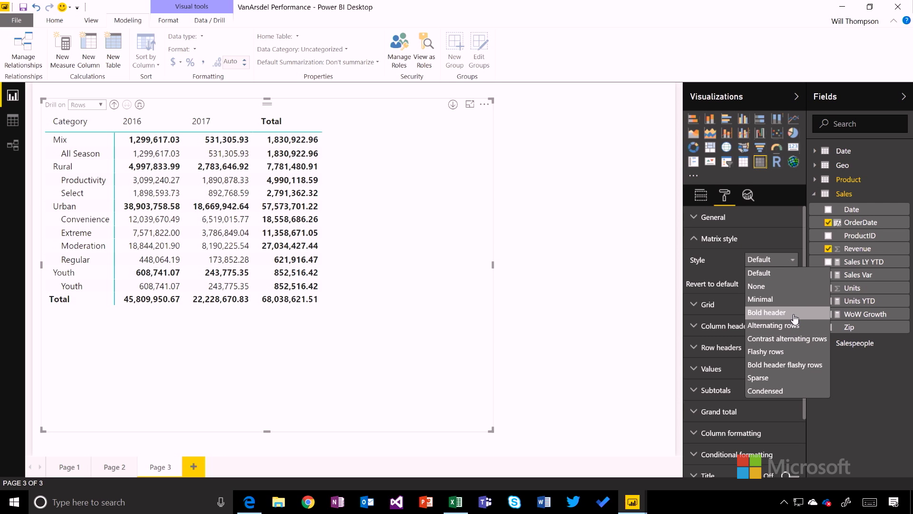
pyautogui.click(792, 291)
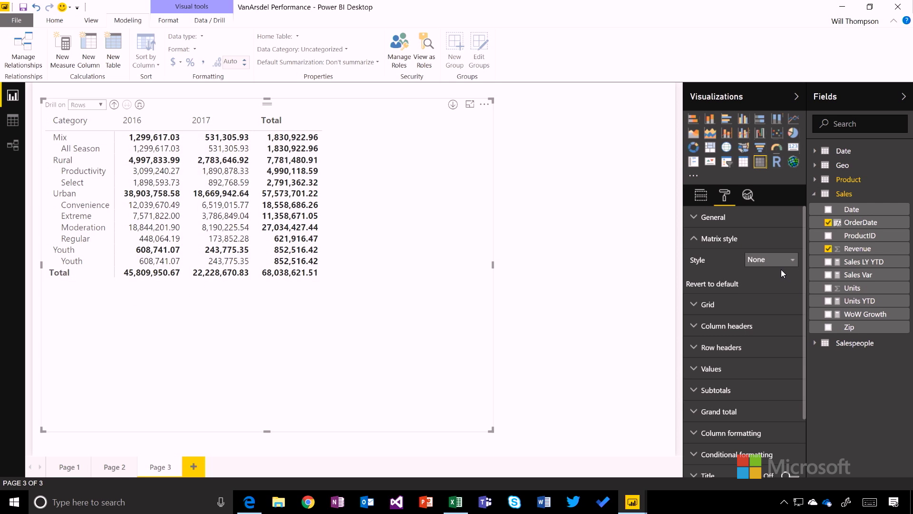
pyautogui.click(780, 259)
pyautogui.click(785, 298)
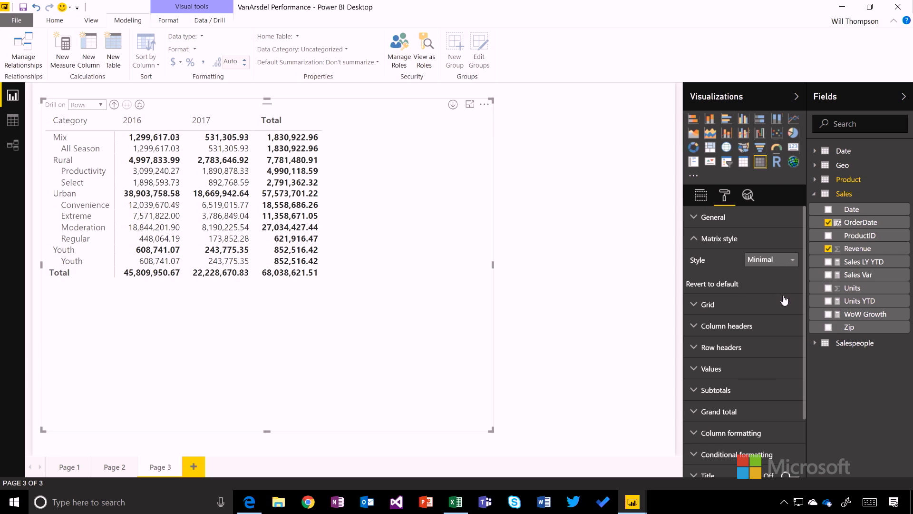
# - Try the Flashy rows matrix style and set the style back to Default
pyautogui.click(769, 259)
pyautogui.click(789, 352)
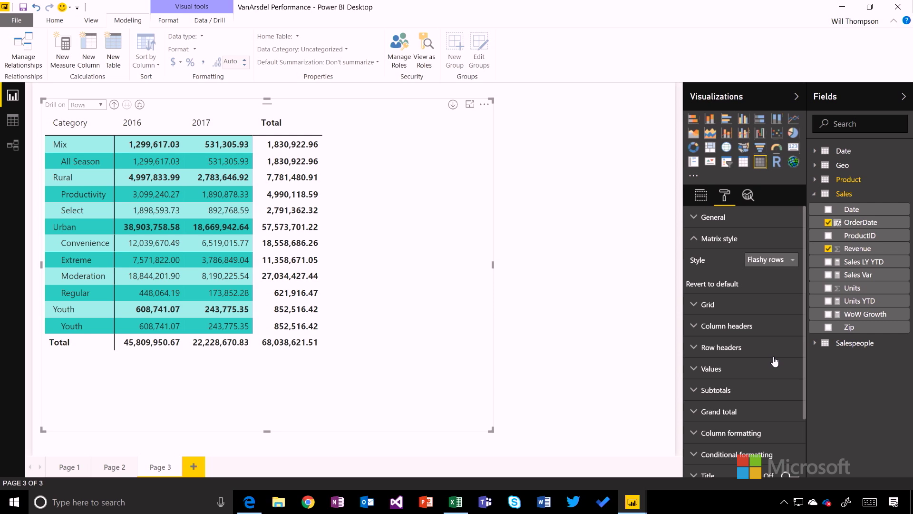
pyautogui.click(785, 265)
pyautogui.click(786, 272)
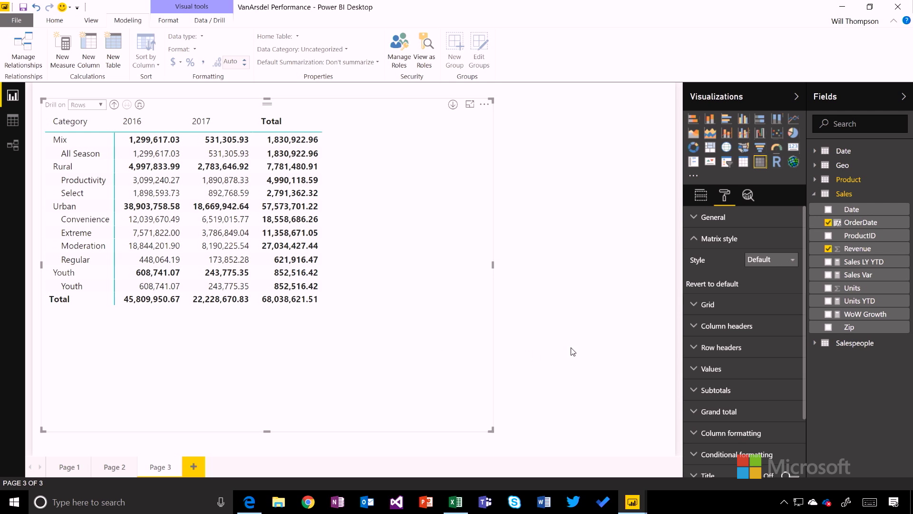
pyautogui.click(734, 242)
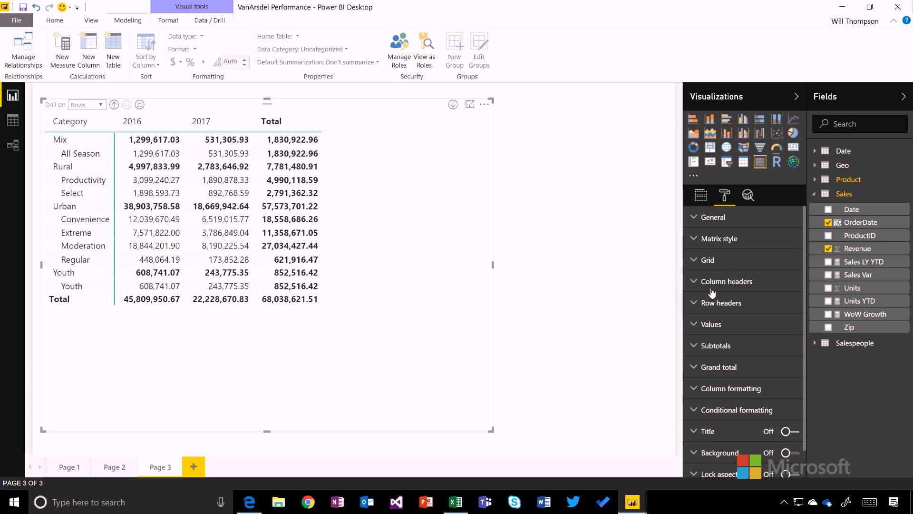
# - Try the matrix's horizontal grid, replace it with the vertical grid, and reduce the row padding to its minimum
pyautogui.click(718, 264)
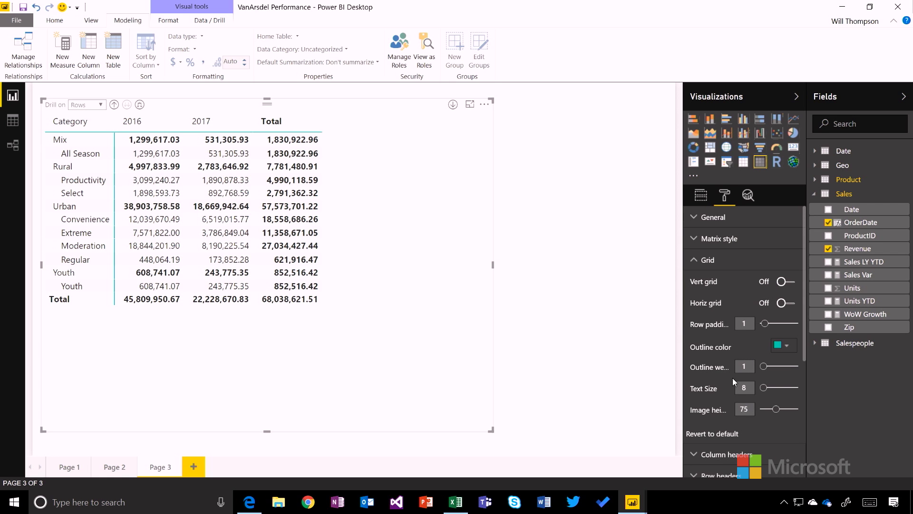
pyautogui.click(787, 303)
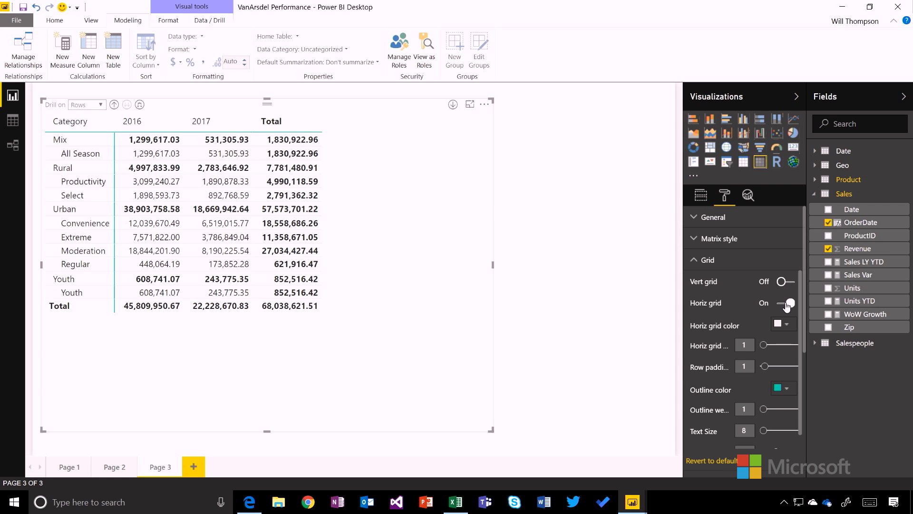
pyautogui.click(787, 282)
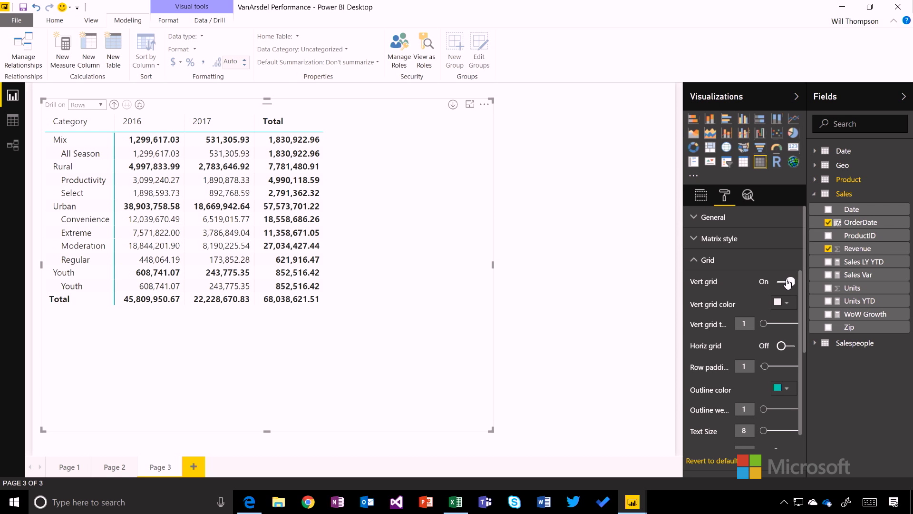
pyautogui.moveTo(764, 366)
pyautogui.mouseDown()
pyautogui.moveTo(773, 369)
pyautogui.moveTo(761, 367)
pyautogui.mouseUp()
pyautogui.click(722, 262)
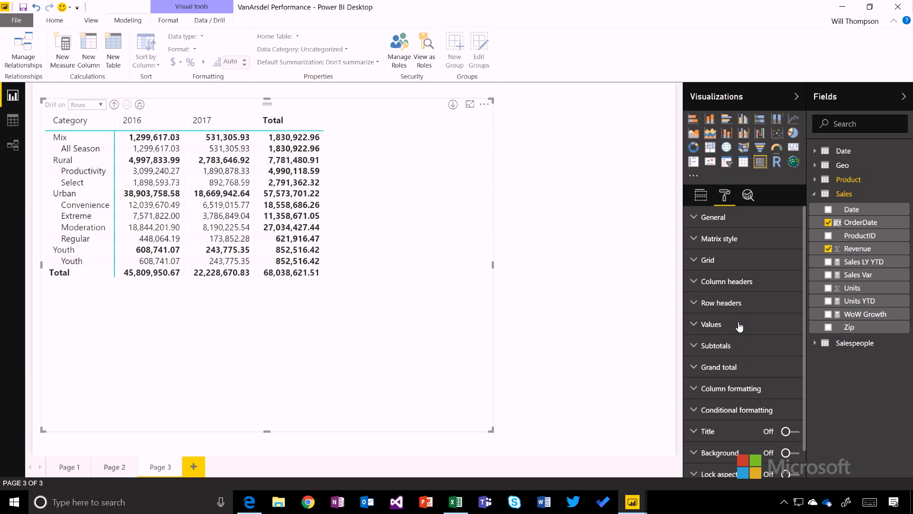
# - Review the formatting options for the matrix's column headers
pyautogui.click(743, 285)
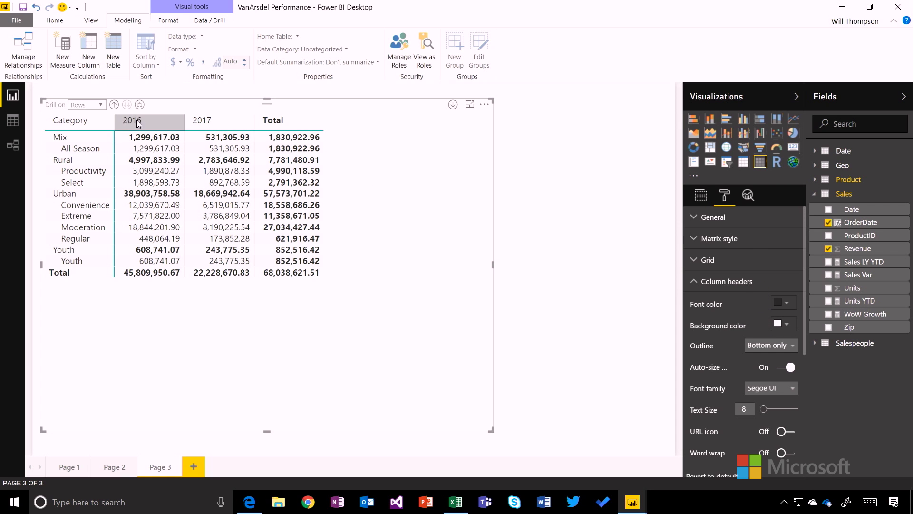
pyautogui.click(719, 283)
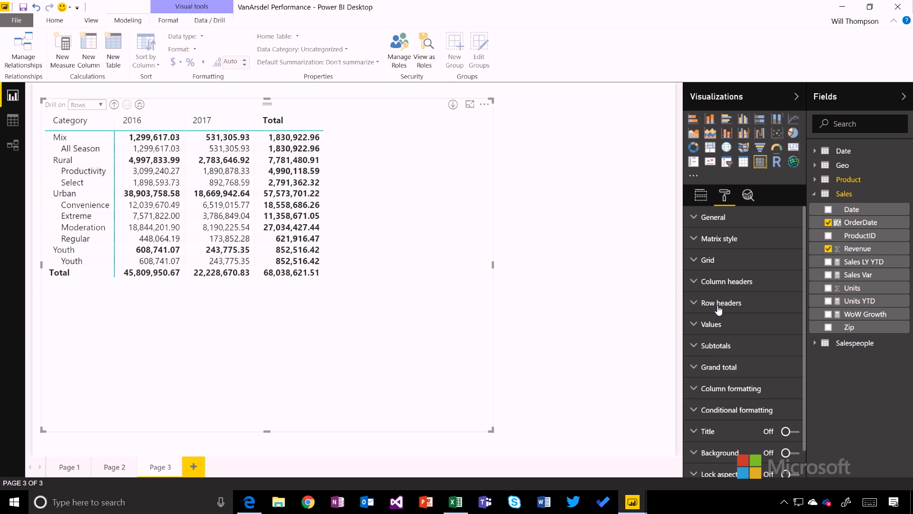
# - Try turning off the stepped layout in the matrix's row headers, restore it, and review the remaining row header options
pyautogui.click(718, 308)
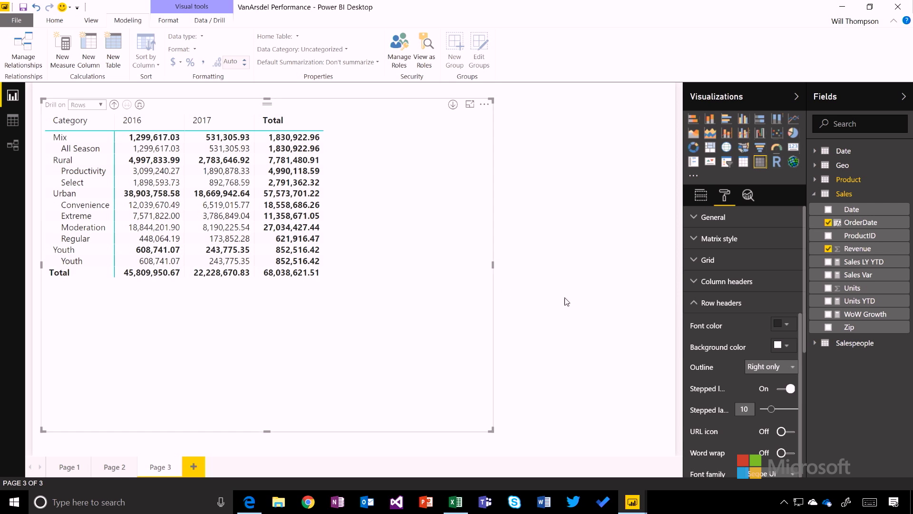
pyautogui.scroll(-1, 744, 373)
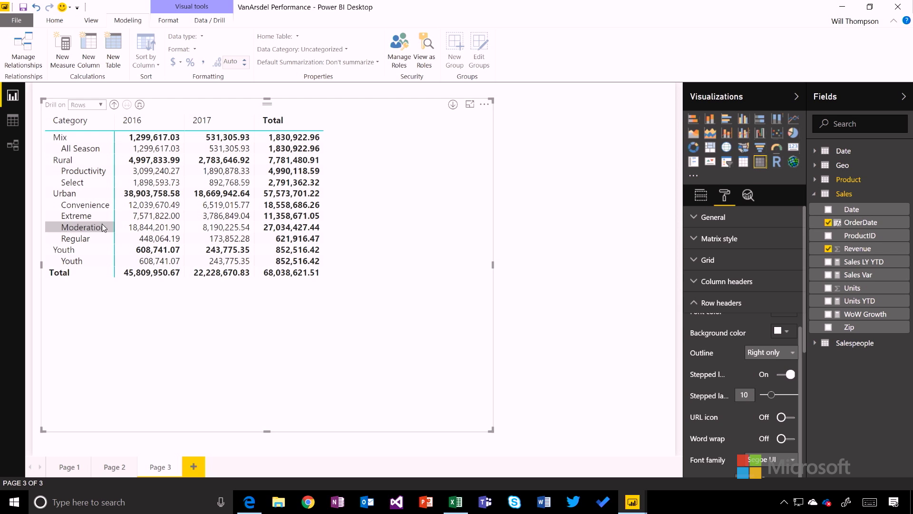
pyautogui.click(787, 374)
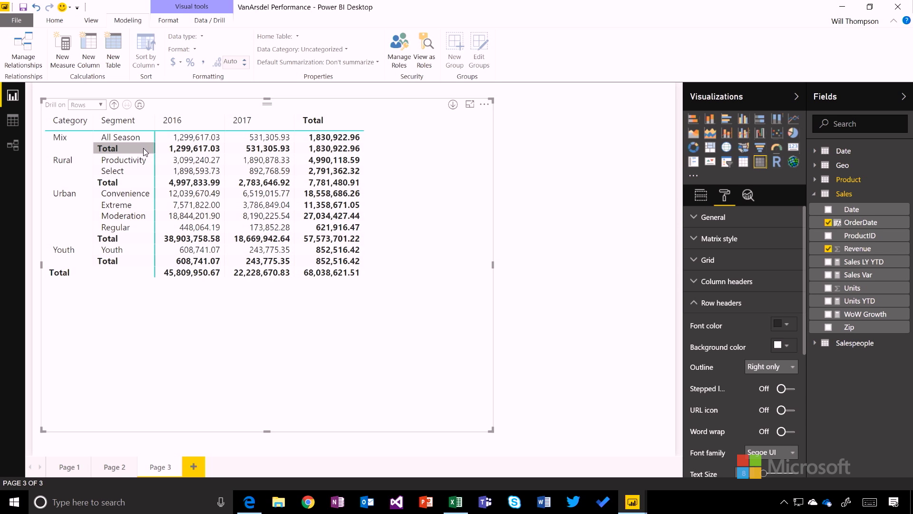
pyautogui.click(783, 389)
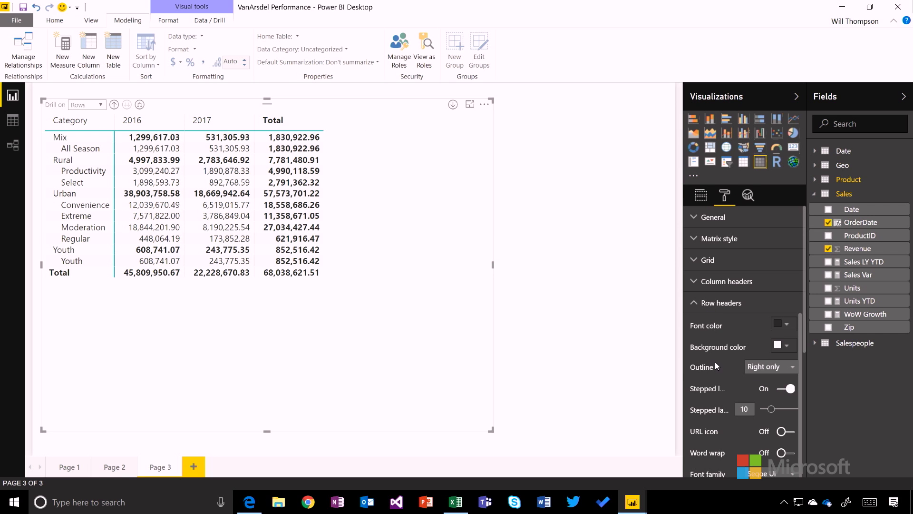
pyautogui.scroll(-1, 715, 363)
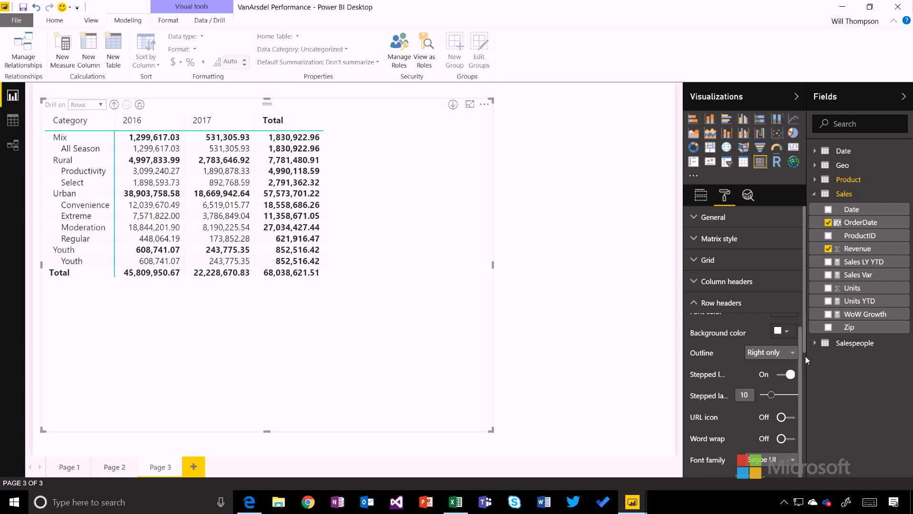
pyautogui.click(752, 303)
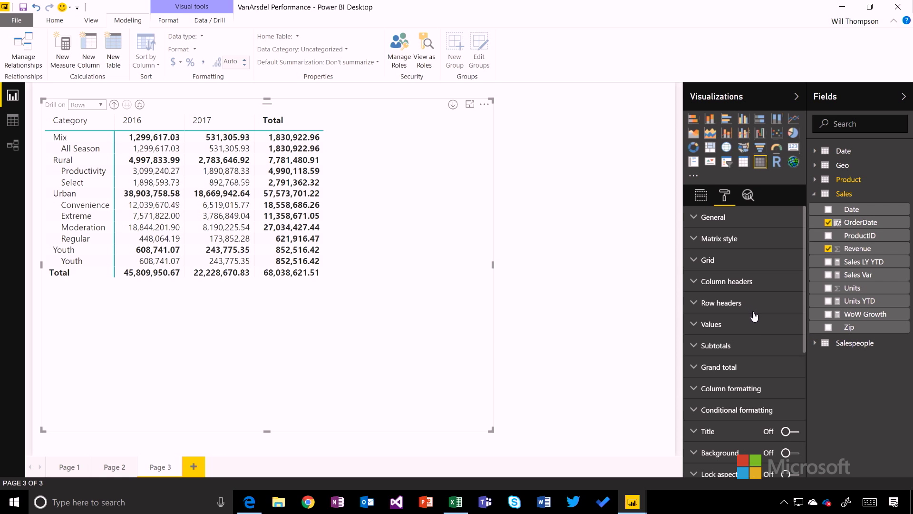
# - Review the formatting options for the matrix's values, including font colors, background colors and banded rows
pyautogui.click(725, 326)
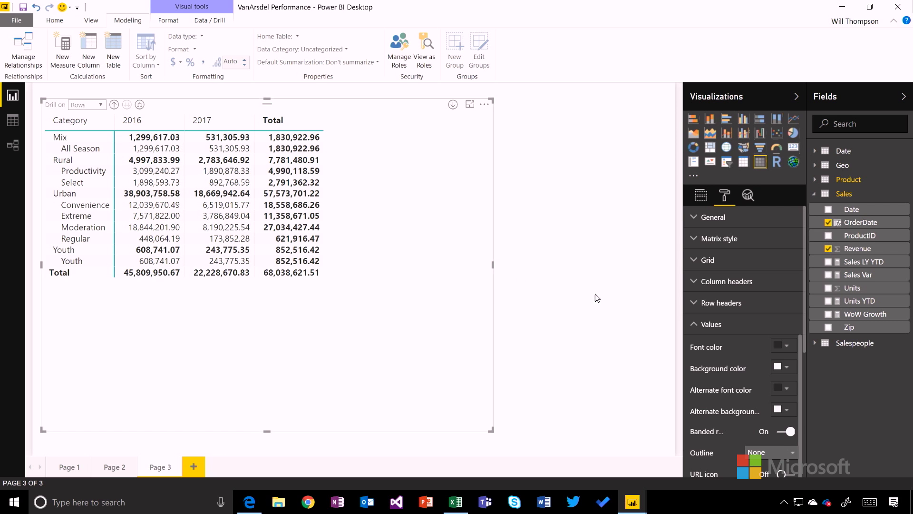
pyautogui.click(720, 325)
pyautogui.scroll(-1, 804, 347)
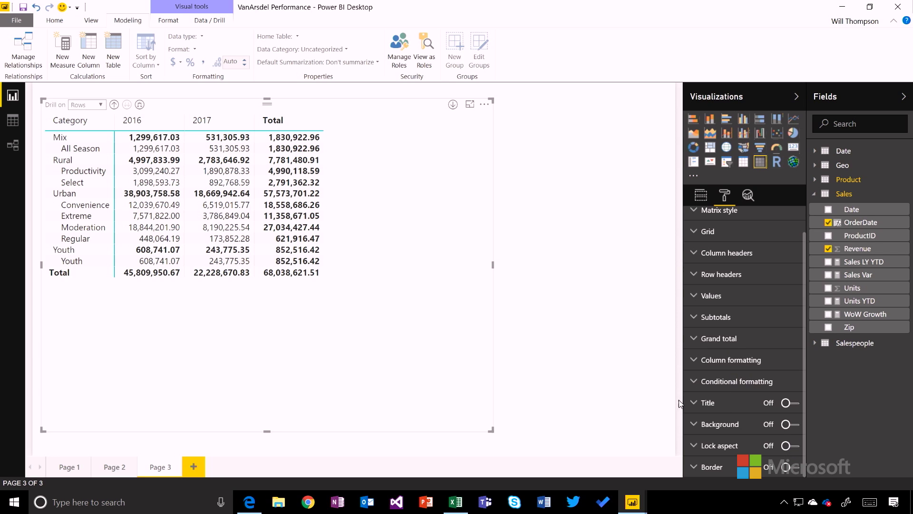
# - Try color scales as conditional formatting on the matrix's Revenue values and turn them back off
pyautogui.click(735, 387)
pyautogui.scroll(-1, 806, 364)
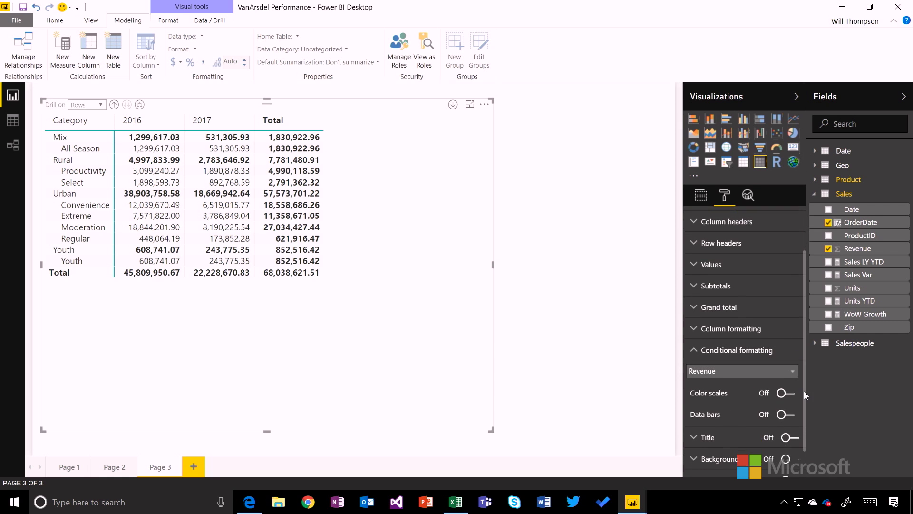
pyautogui.scroll(-1, 803, 391)
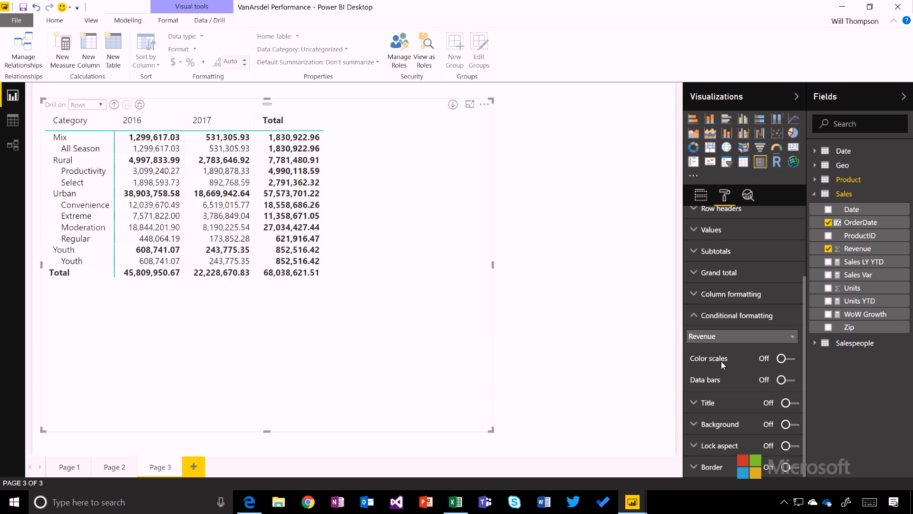
pyautogui.click(785, 359)
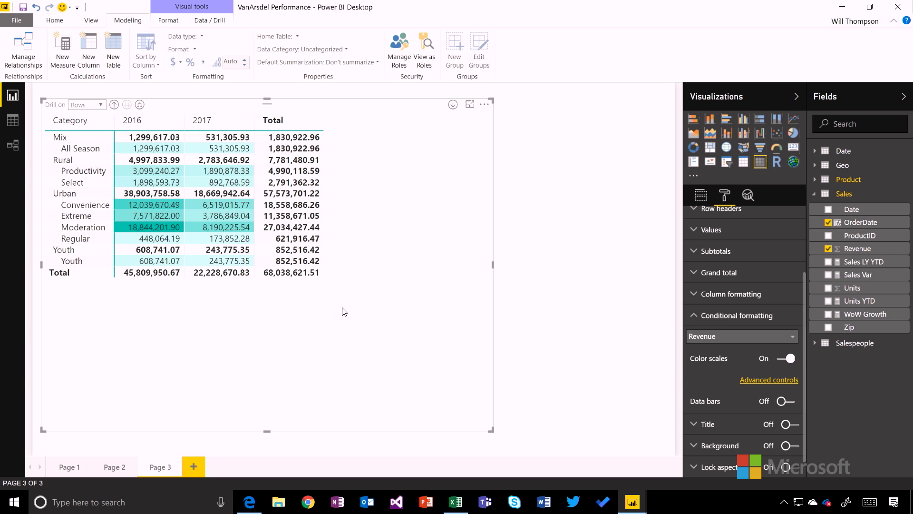
pyautogui.click(785, 359)
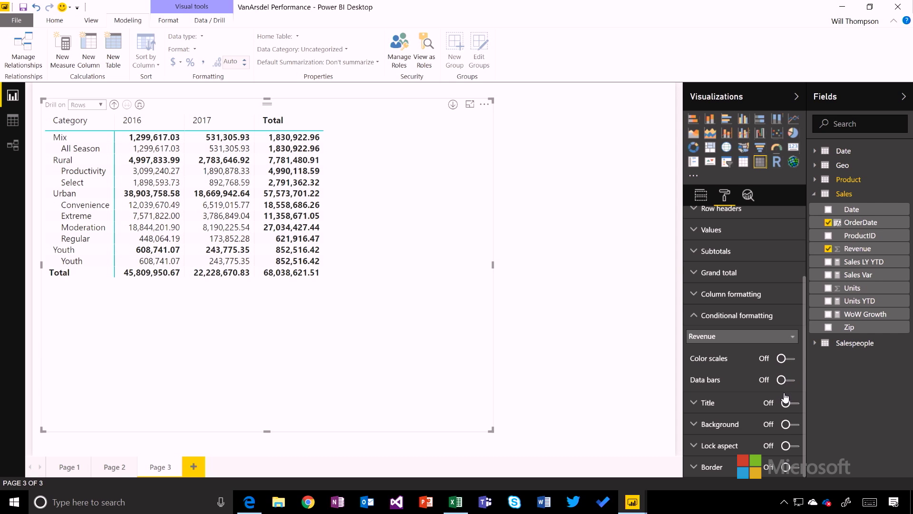
# - Turn on data bars for the matrix's Revenue values and review their advanced settings without applying any changes
pyautogui.click(786, 379)
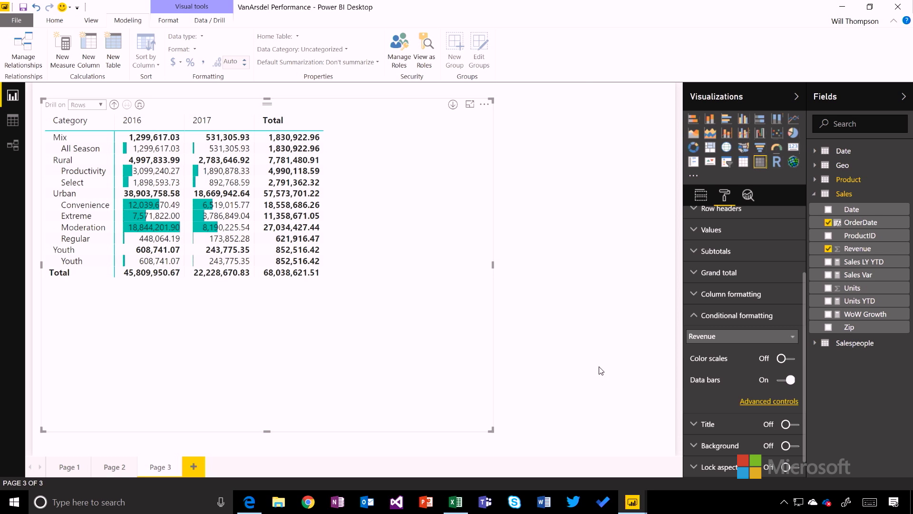
pyautogui.click(776, 401)
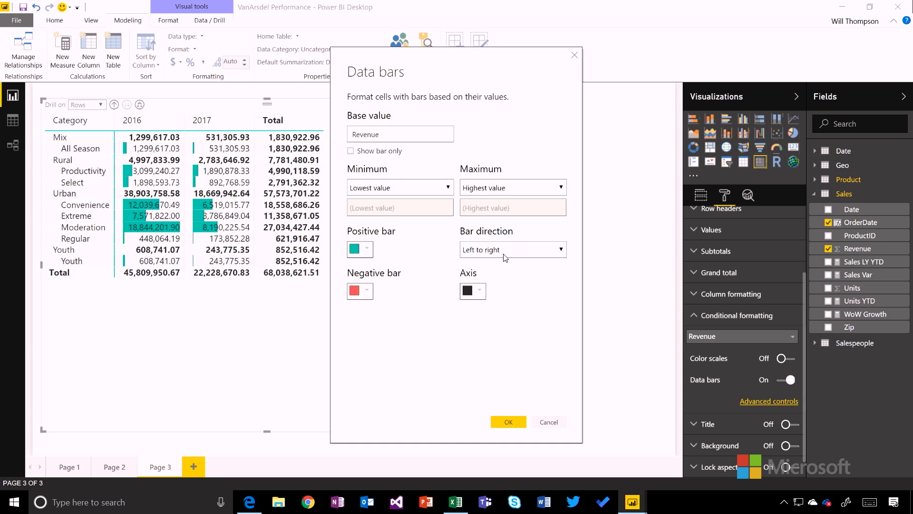
pyautogui.click(553, 421)
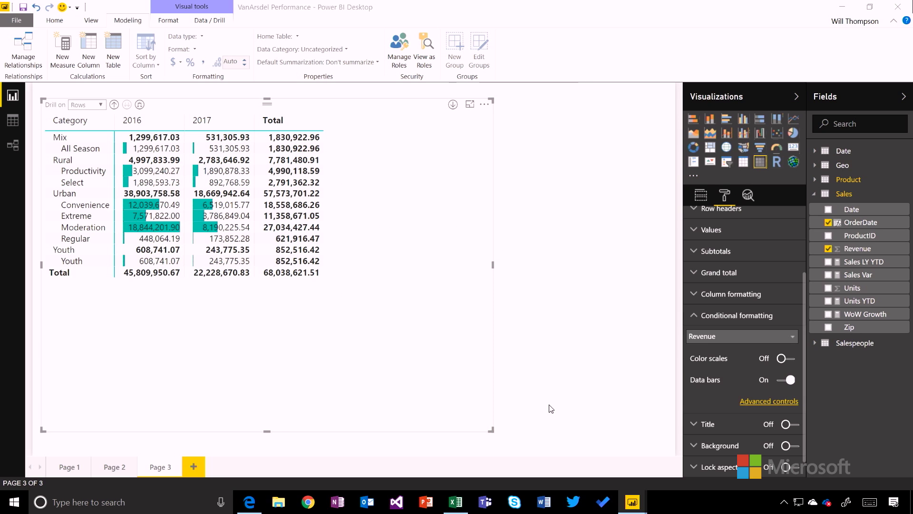
pyautogui.scroll(2, 717, 315)
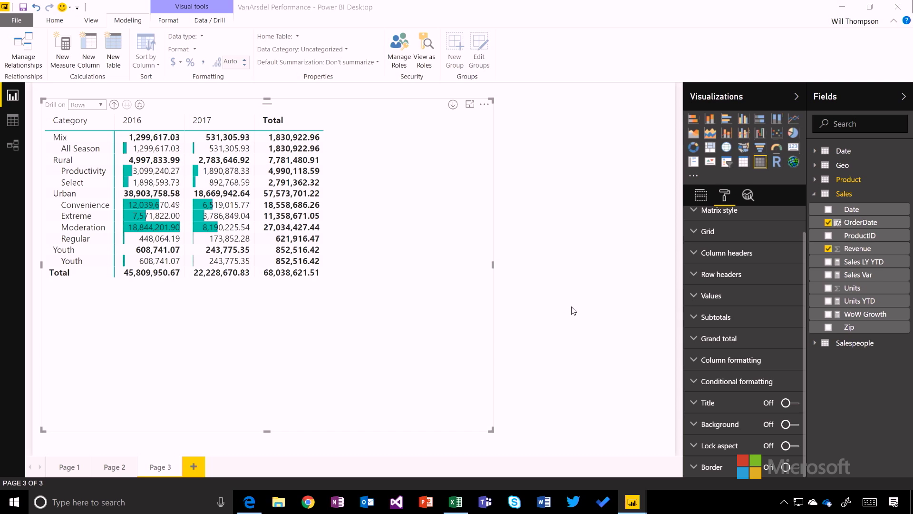